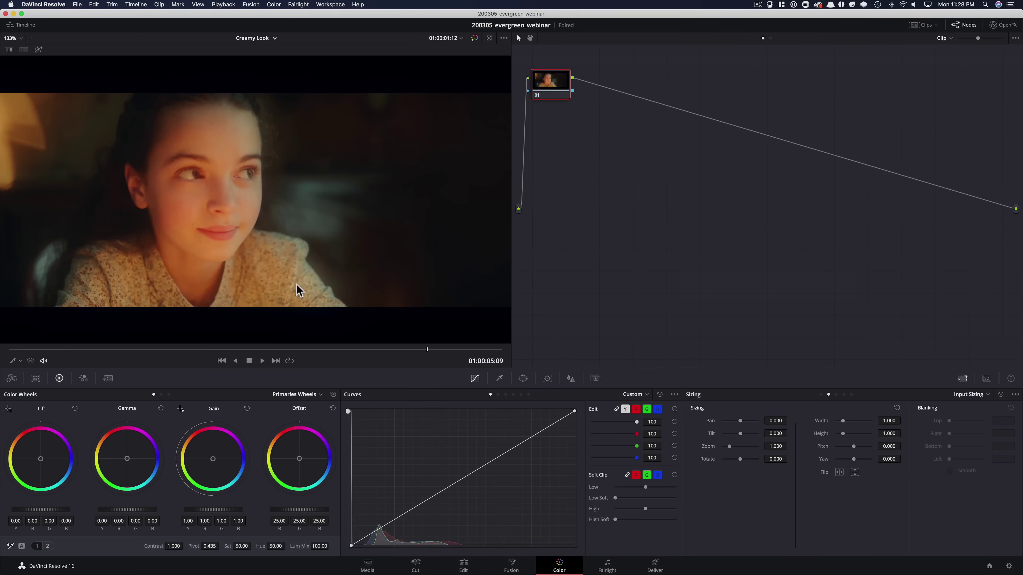
- Switch from QuickTime to Safari's Google page and select the address bar
key(super+Tab)
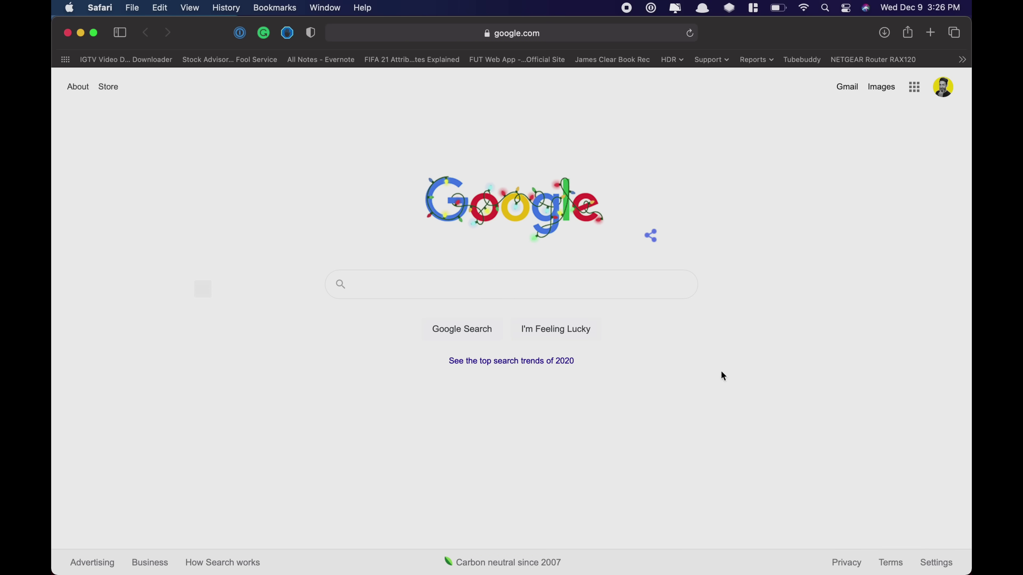
click(525, 39)
- Go to apple.com and start buying the 13-inch MacBook Pro from the Mac section
text(apple.com)
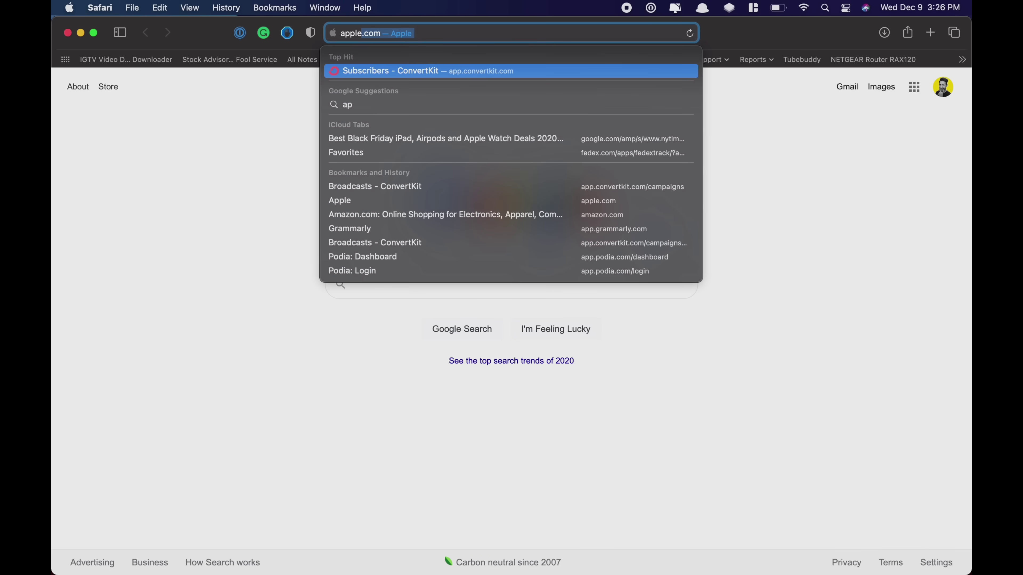
key(Return)
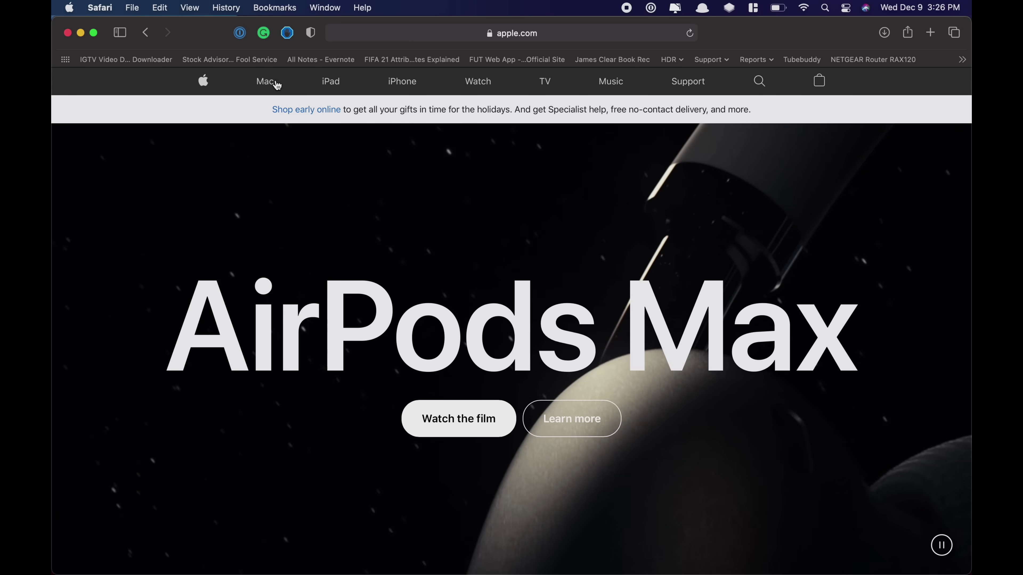
click(264, 81)
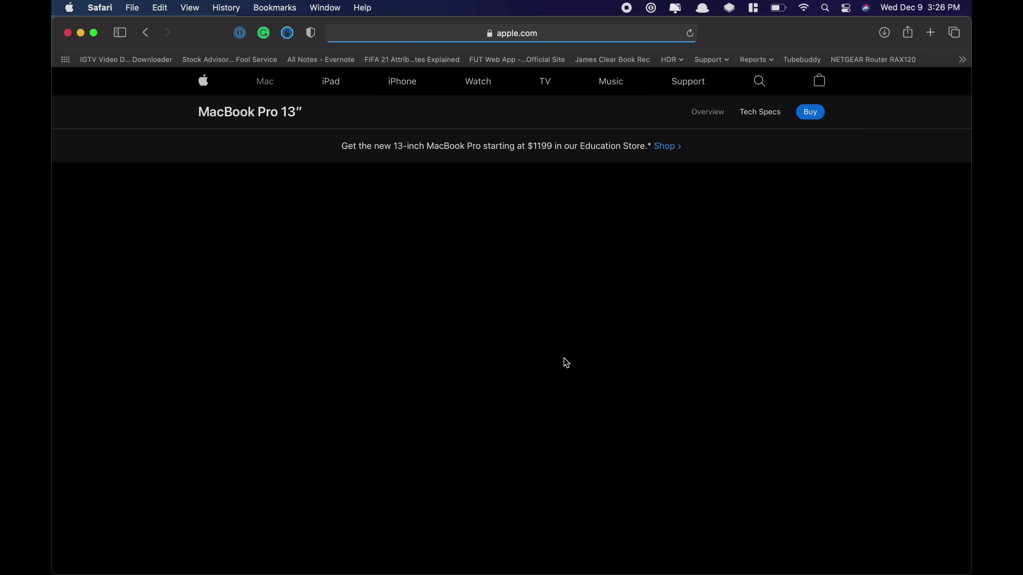
click(807, 117)
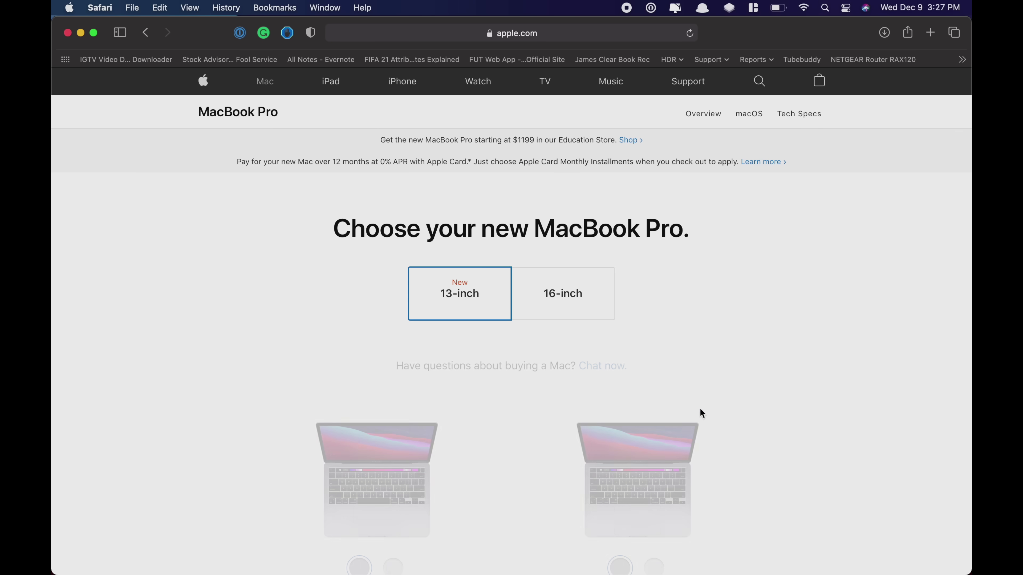
- Browse the 13-inch models and choose the 512GB M1 model at $1,499.00
scroll(770, 363, down, 3)
scroll(769, 361, down, 5)
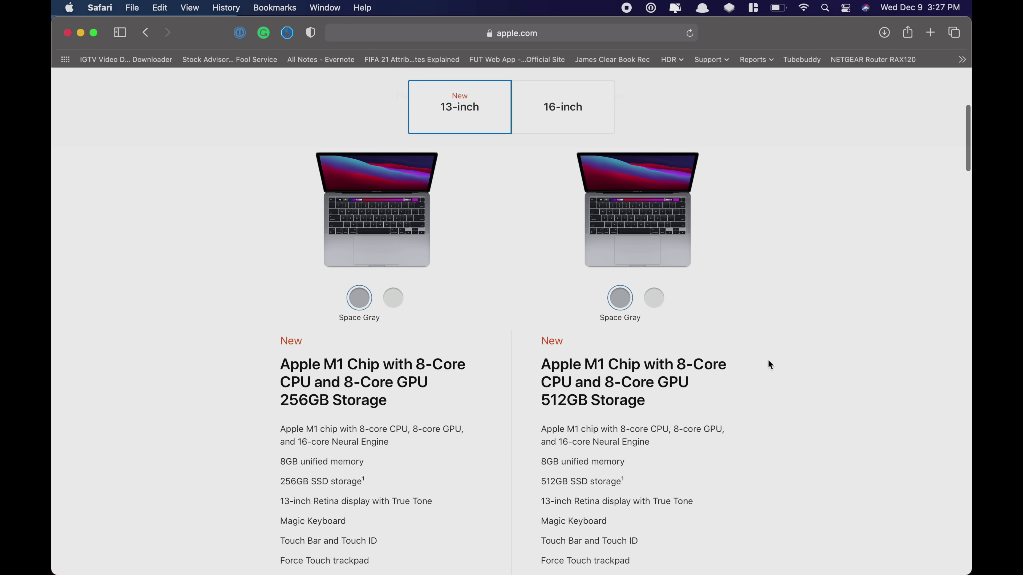
scroll(748, 385, down, 20)
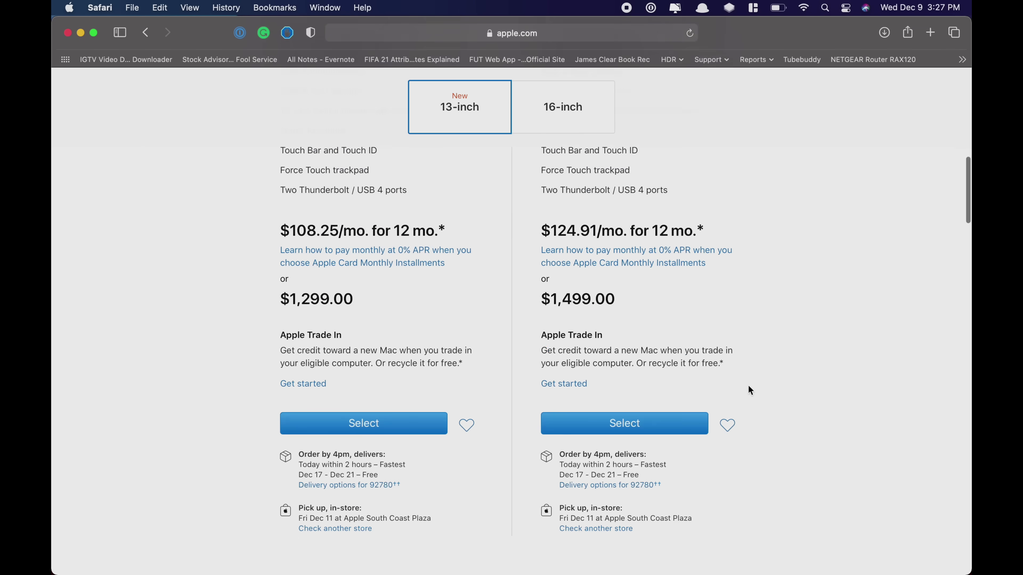
scroll(748, 385, down, 1)
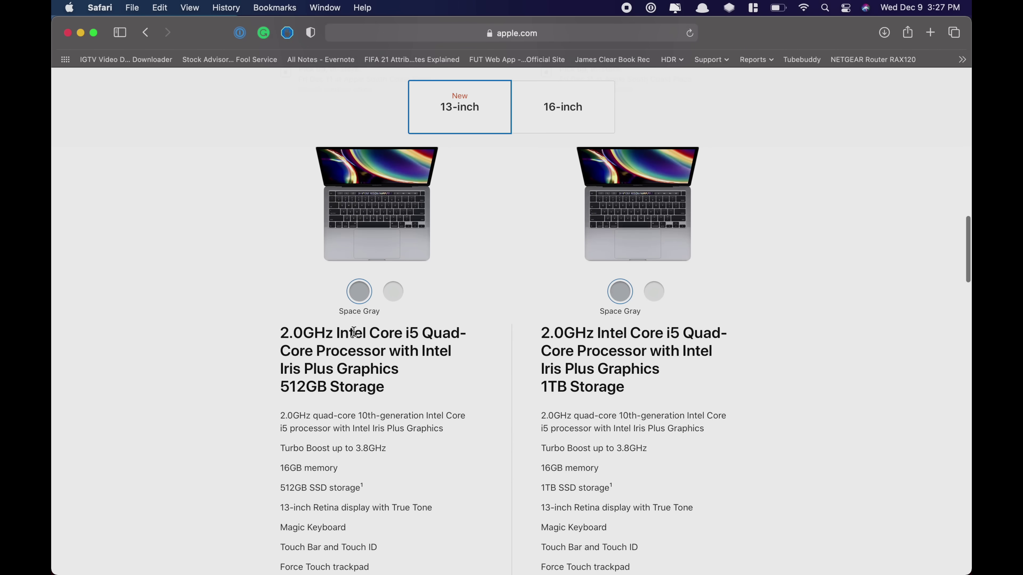
drag(353, 332, 408, 334)
click(435, 338)
scroll(803, 347, up, 20)
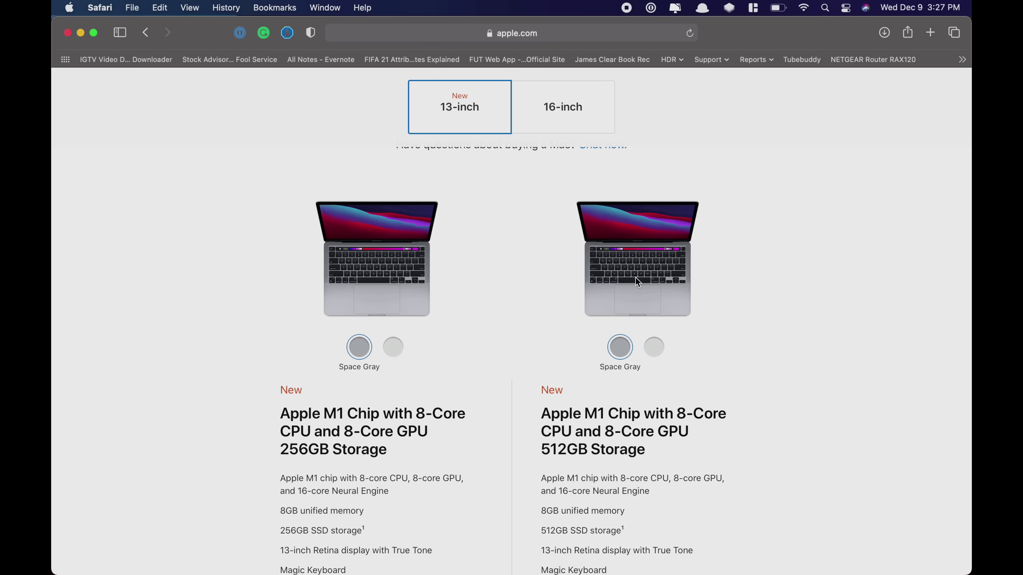
scroll(635, 277, down, 10)
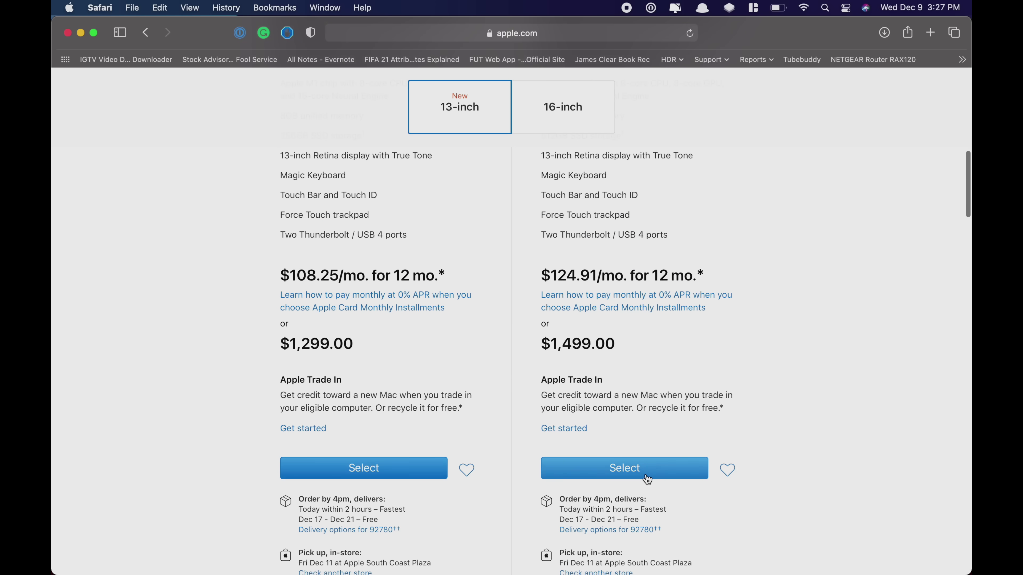
click(647, 479)
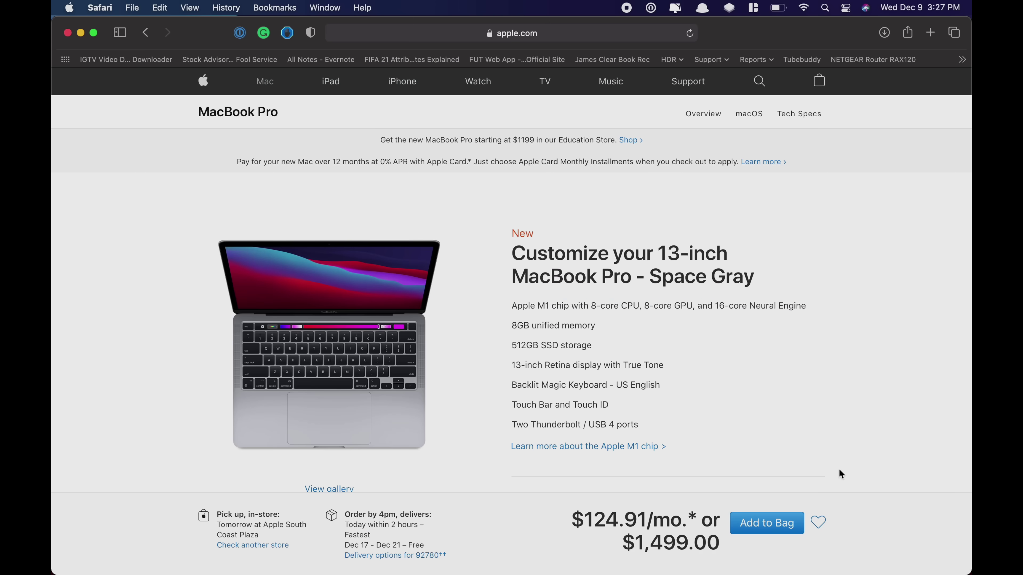
- Upgrade the MacBook Pro to 16GB memory and 2TB storage and add it to the bag
scroll(839, 469, down, 10)
scroll(840, 469, up, 3)
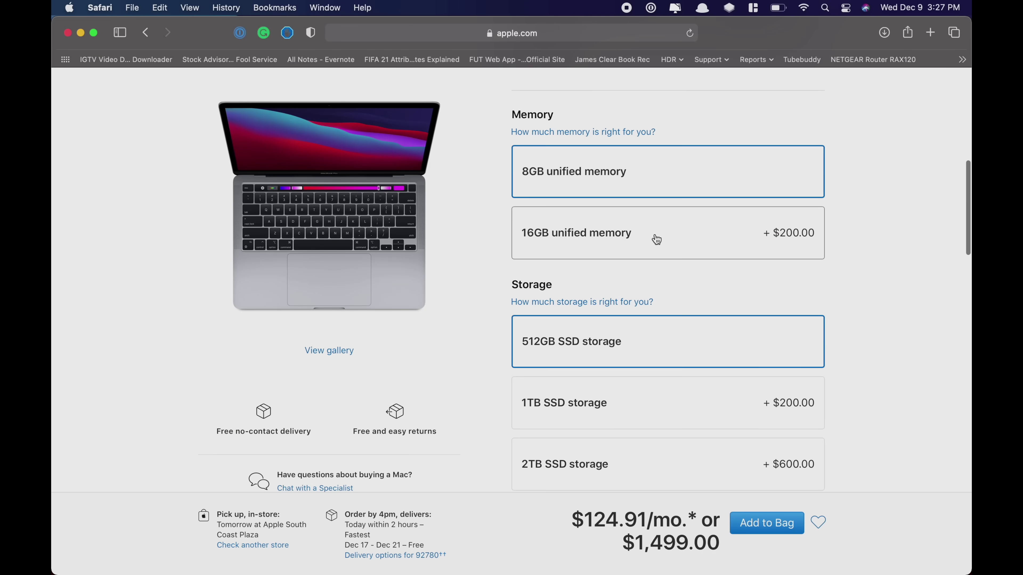
click(631, 226)
scroll(827, 288, down, 4)
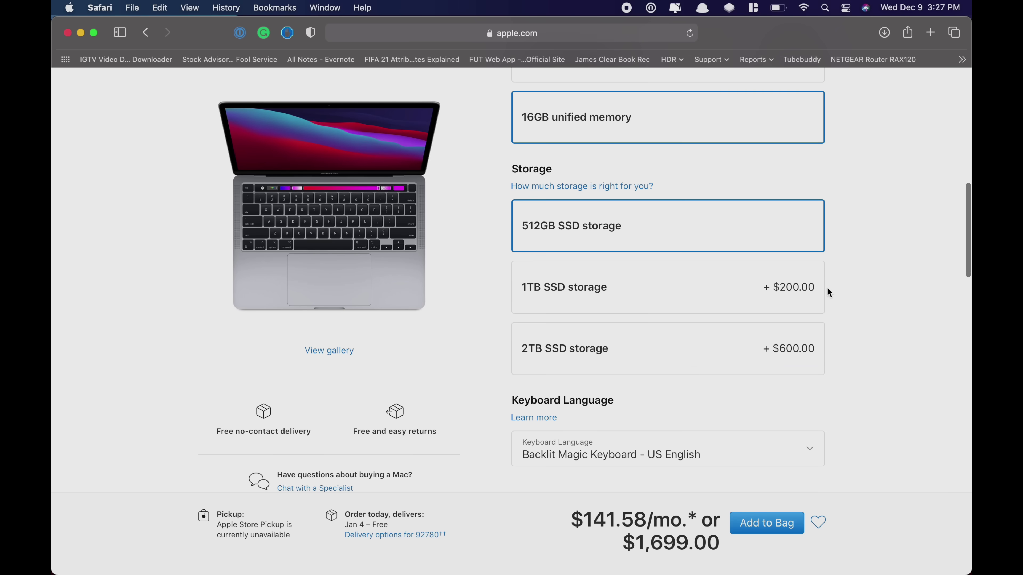
click(668, 348)
scroll(876, 369, down, 1)
scroll(877, 369, down, 7)
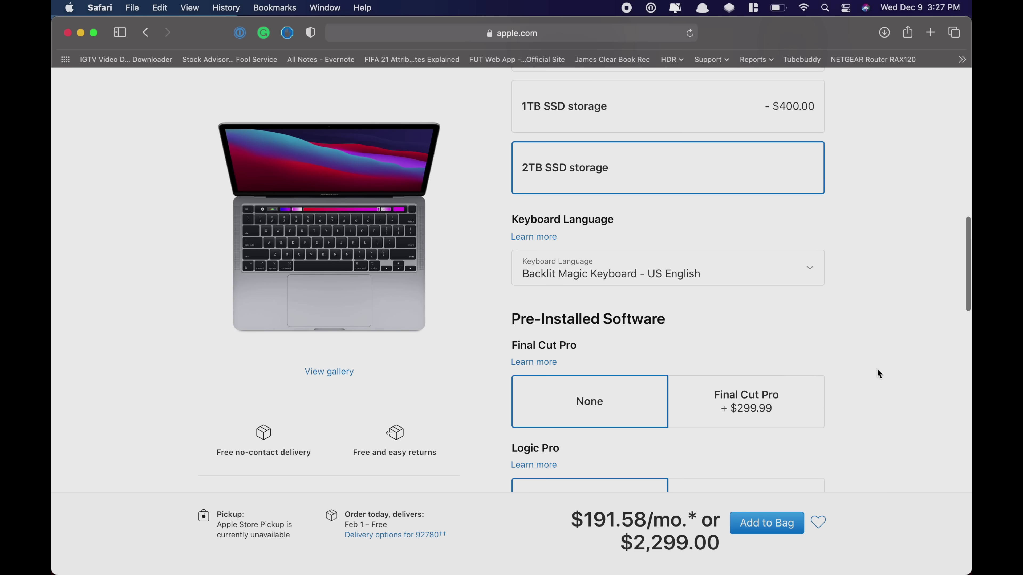
click(756, 531)
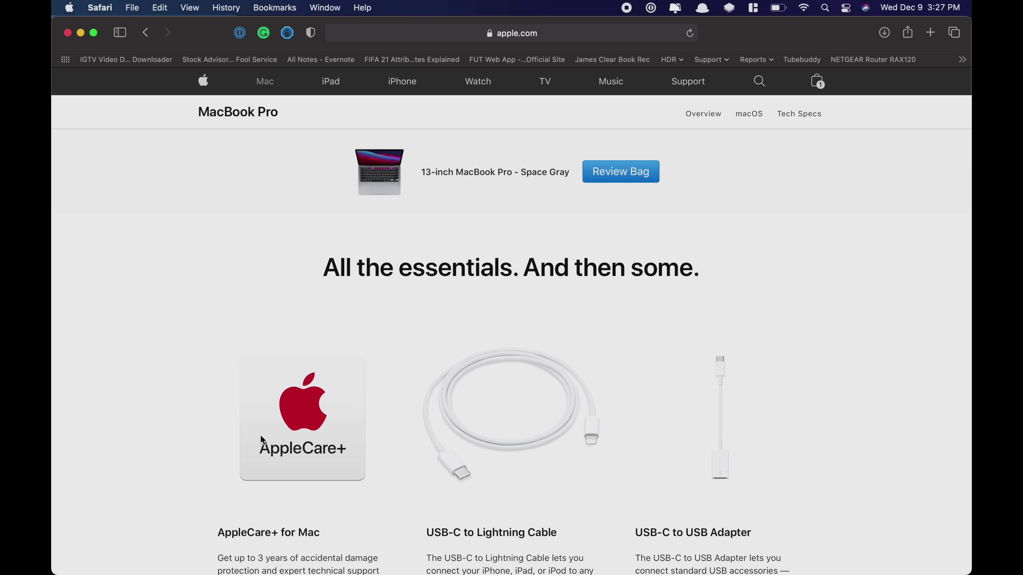
- Add AppleCare+ for $269.00 and review the $2,809.54 bag
scroll(261, 436, down, 6)
click(317, 491)
click(621, 109)
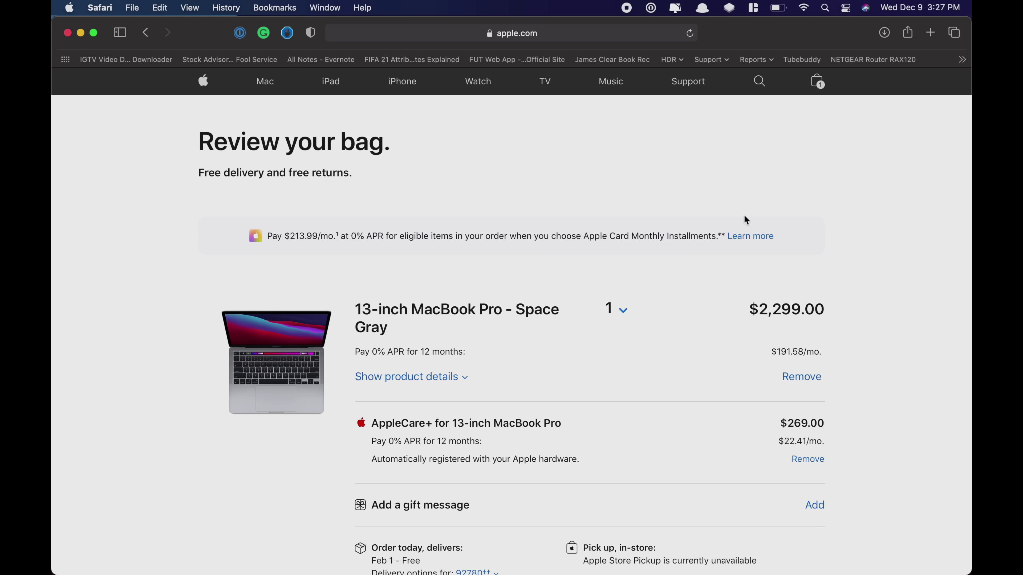
scroll(851, 333, down, 4)
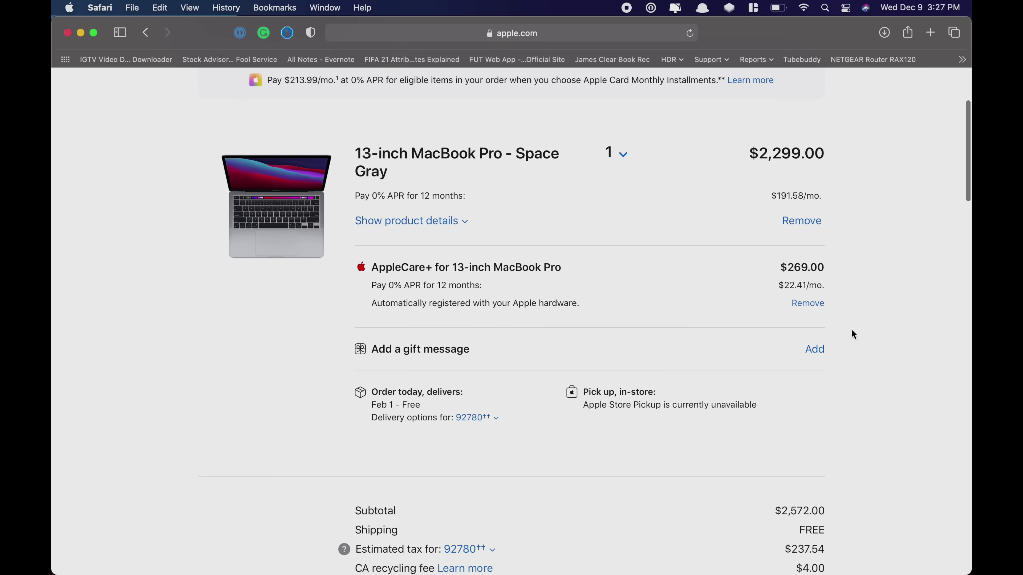
scroll(852, 330, down, 8)
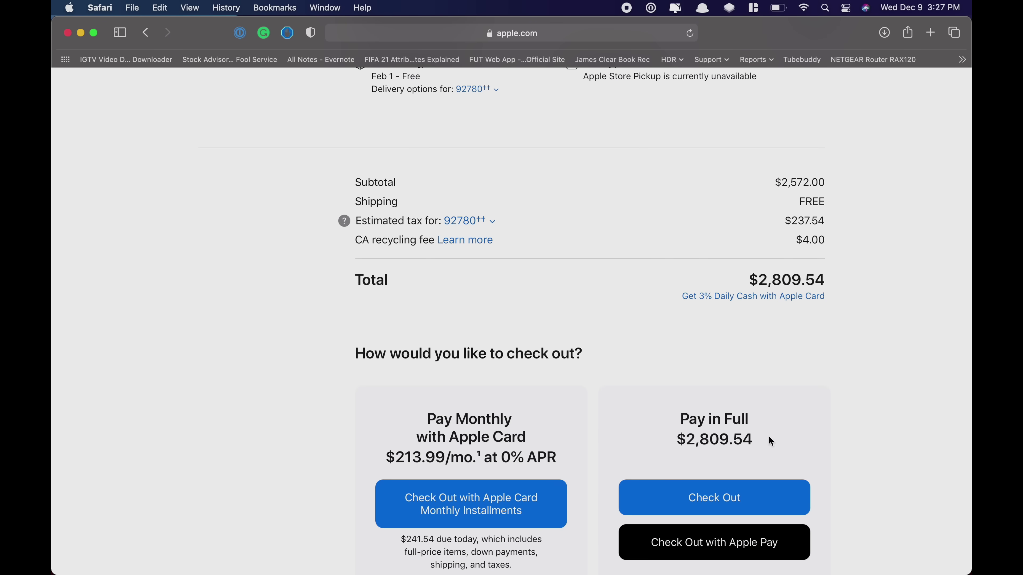
scroll(640, 268, up, 11)
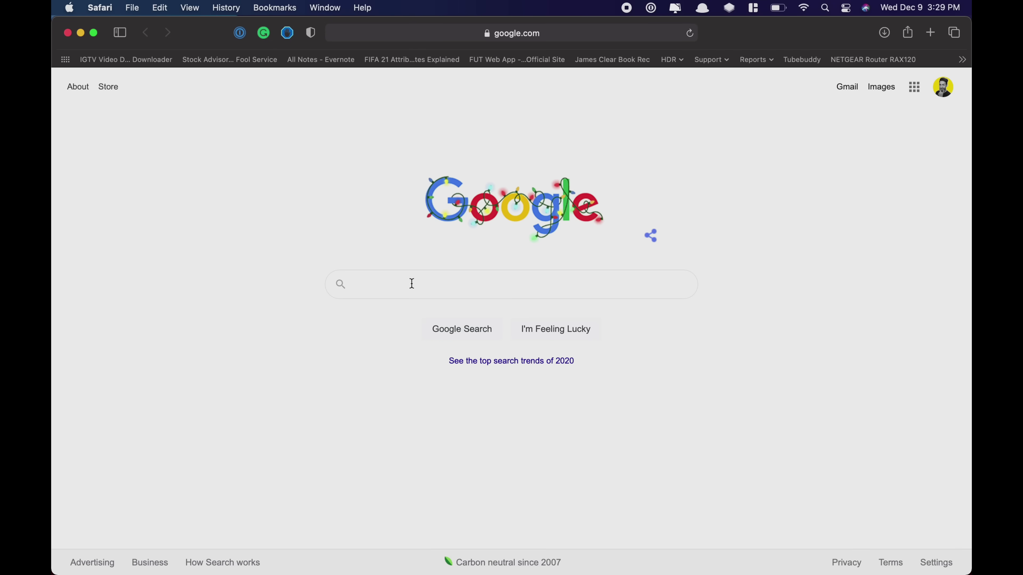
- Search Google for 'blackmagic design support' and browse the Support Center's latest downloads
click(397, 286)
text(black)
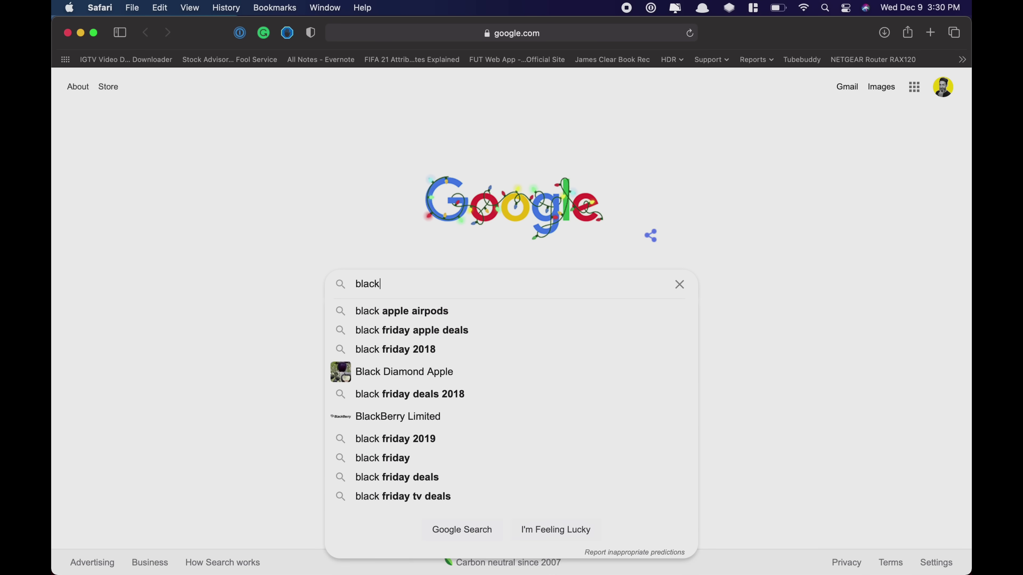
text(magic design support)
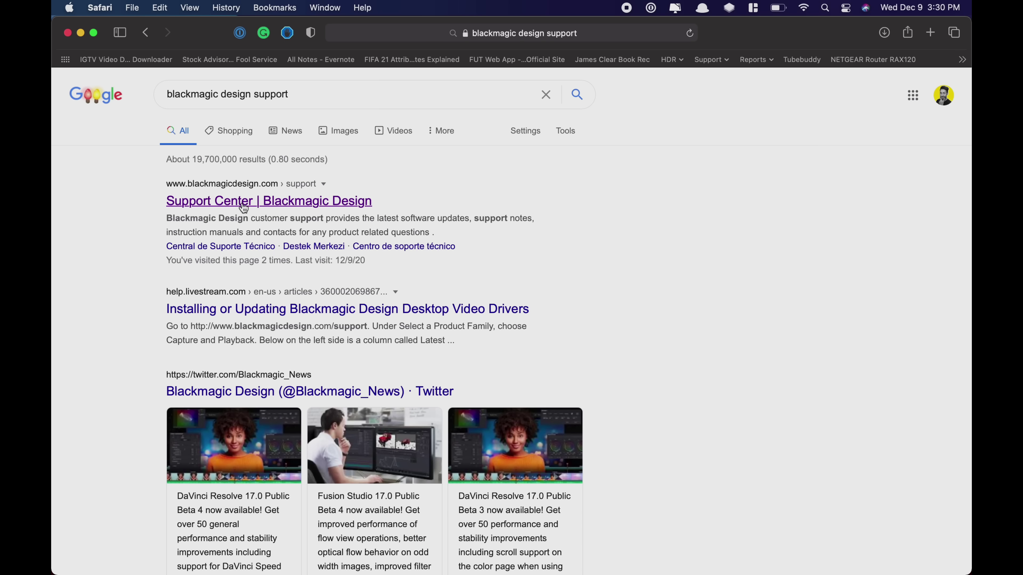
click(242, 207)
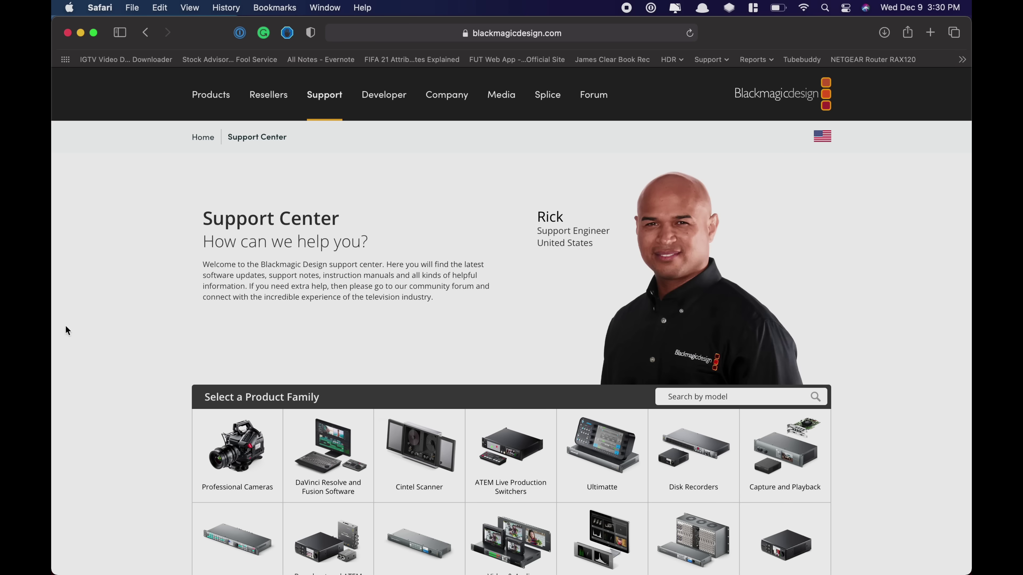
scroll(136, 370, down, 2)
scroll(136, 370, down, 2)
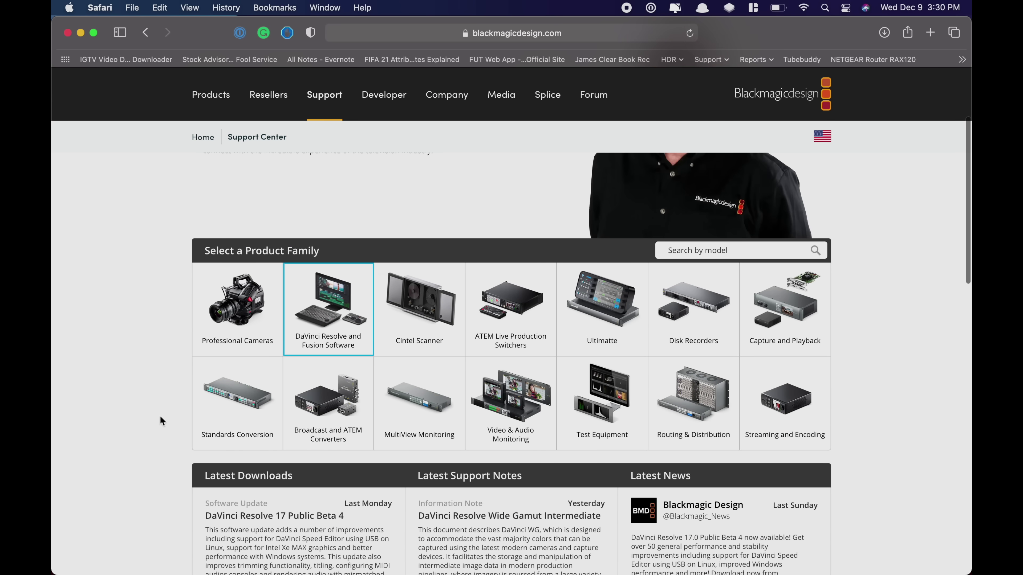
scroll(151, 426, down, 5)
scroll(151, 425, down, 5)
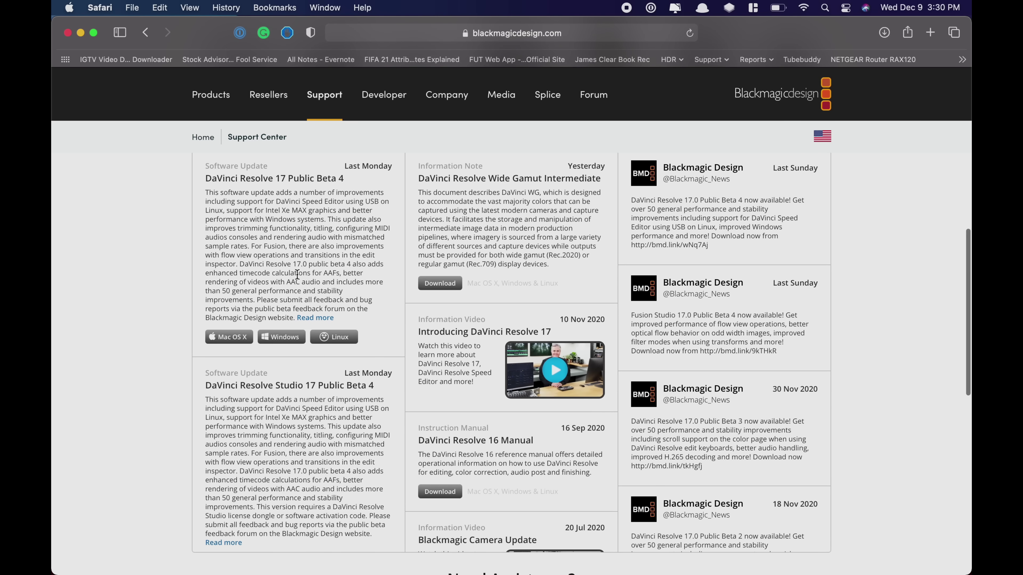
drag(206, 192, 334, 267)
click(335, 267)
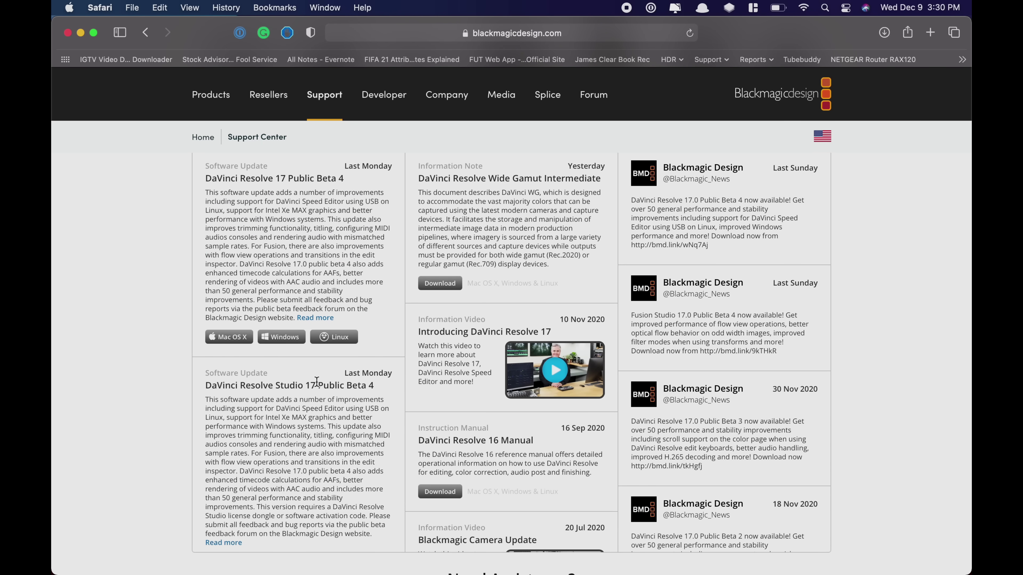
- Open the DaVinci Resolve 17.1 Public Beta 4 Mac download and dismiss the registration form
scroll(317, 382, down, 10)
scroll(316, 382, down, 1)
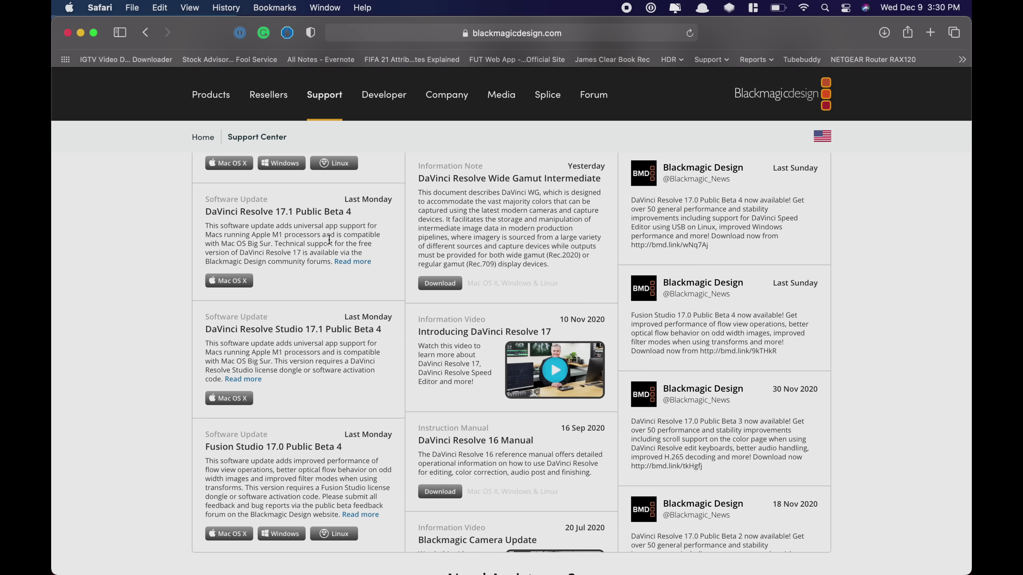
click(235, 281)
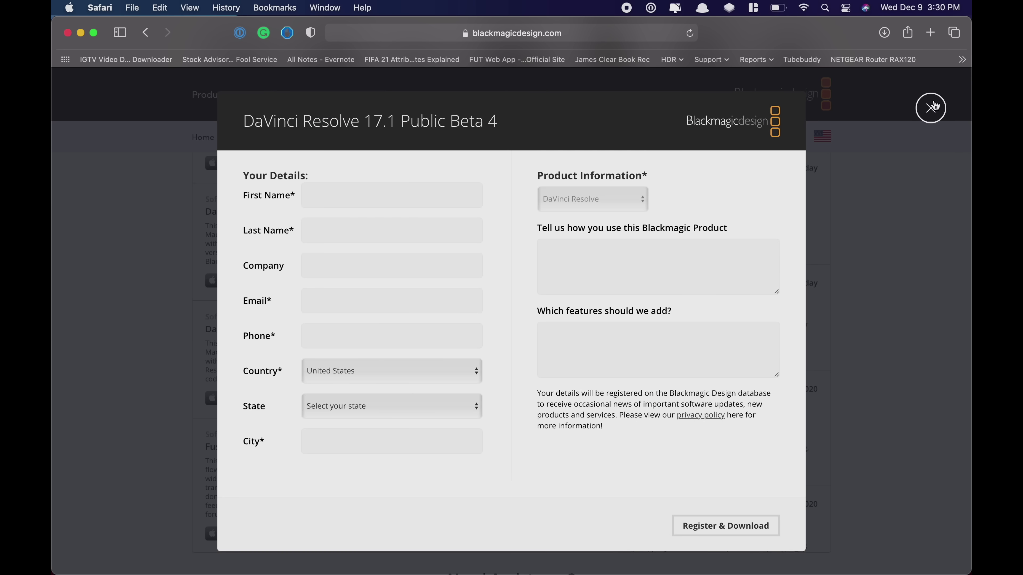
click(931, 108)
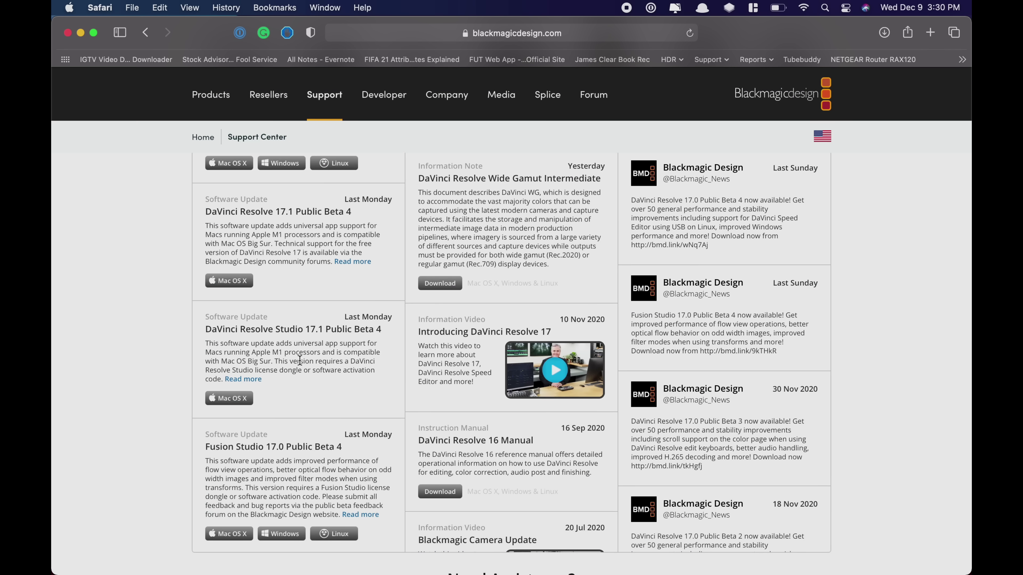
drag(278, 330, 381, 330)
click(319, 347)
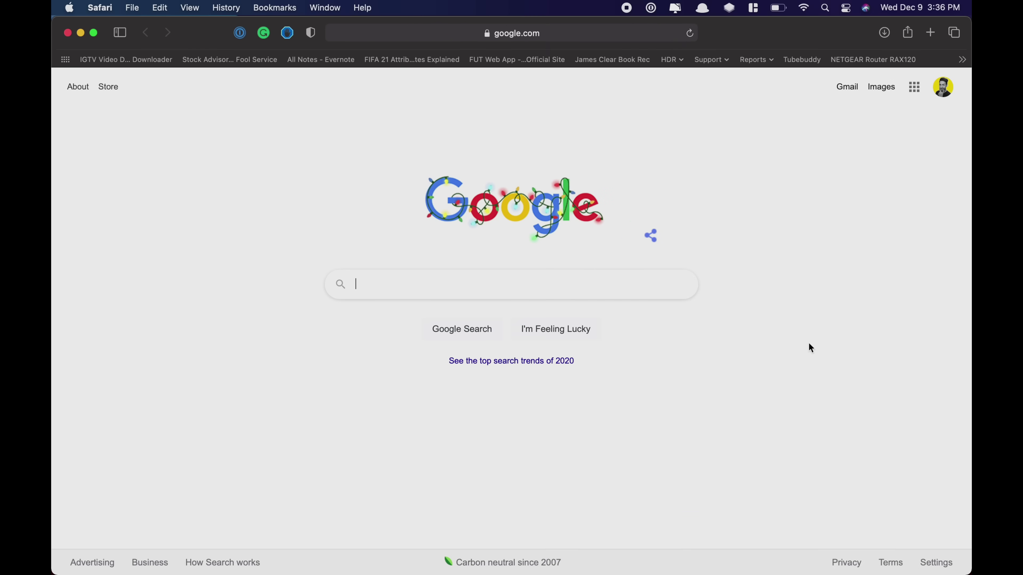
- Search 'ursa 12k raw footage sample download', open the Blackmagic RAW page and download Clip 1
text(ursa 12)
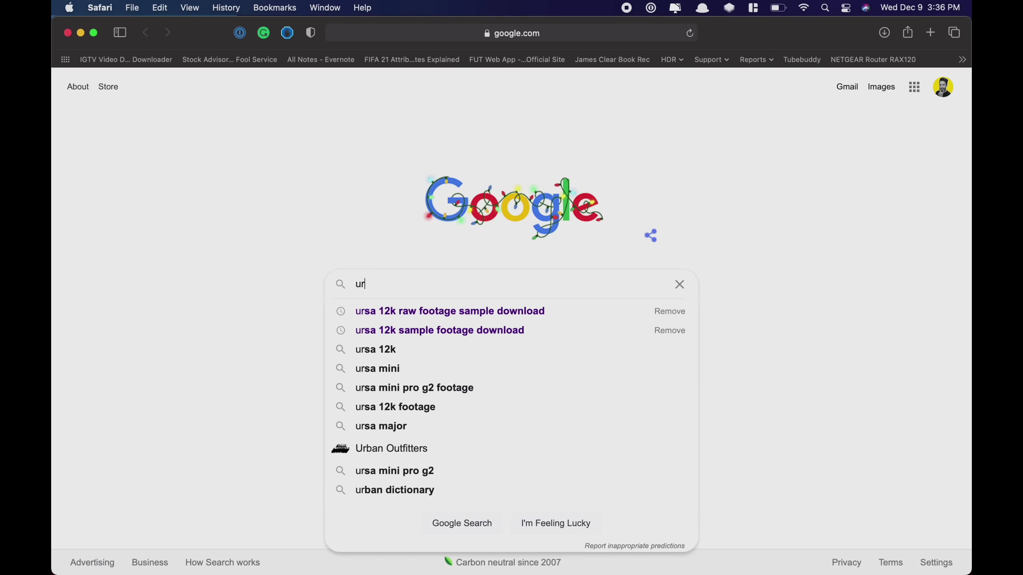
text(k raw footage sample download)
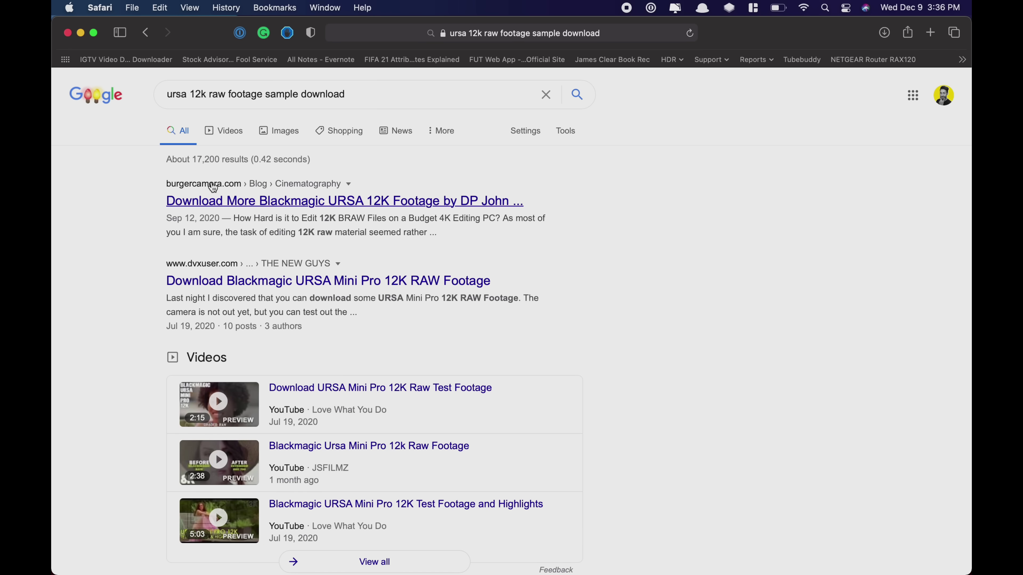
scroll(487, 294, down, 10)
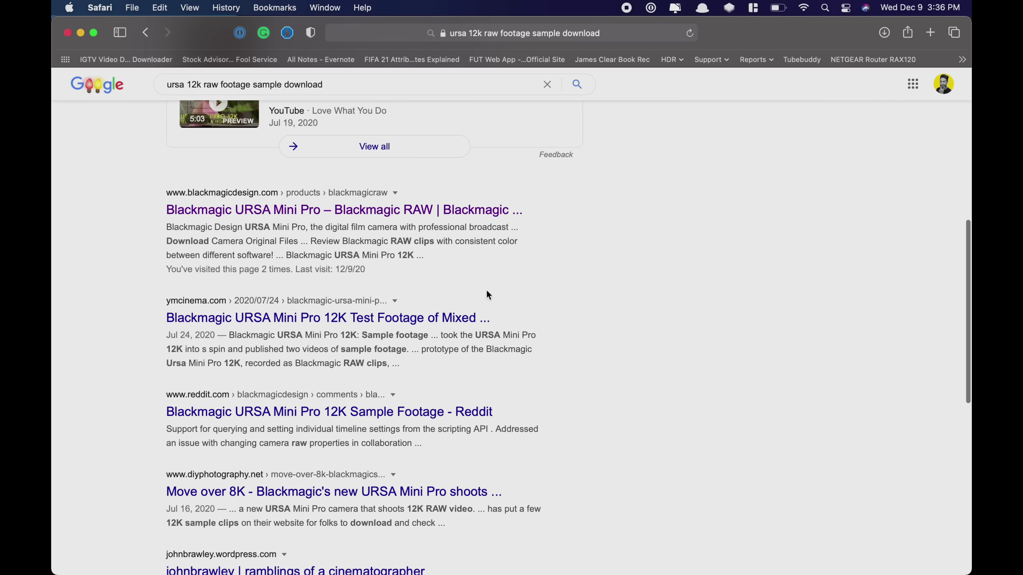
click(340, 211)
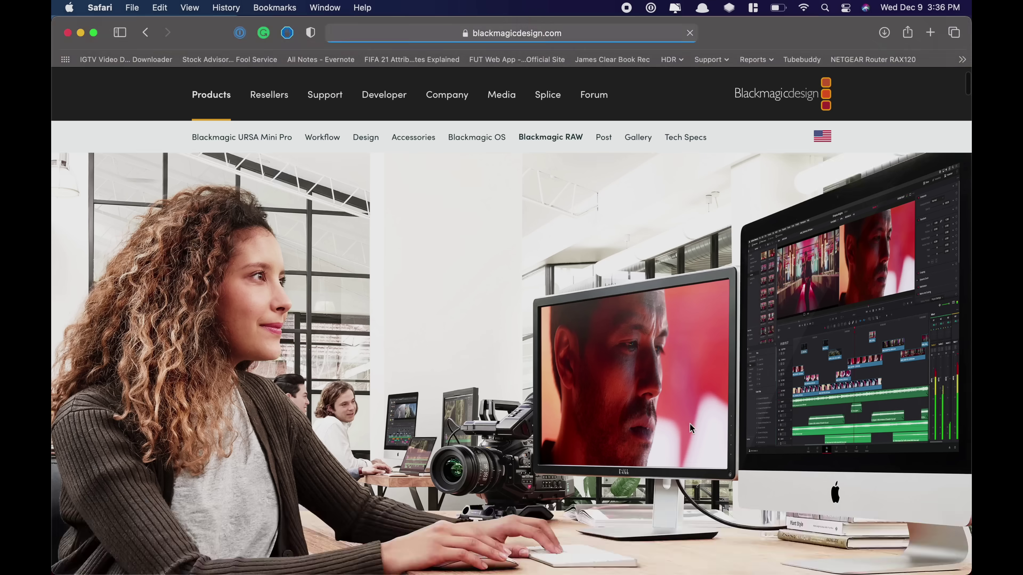
scroll(689, 424, down, 10)
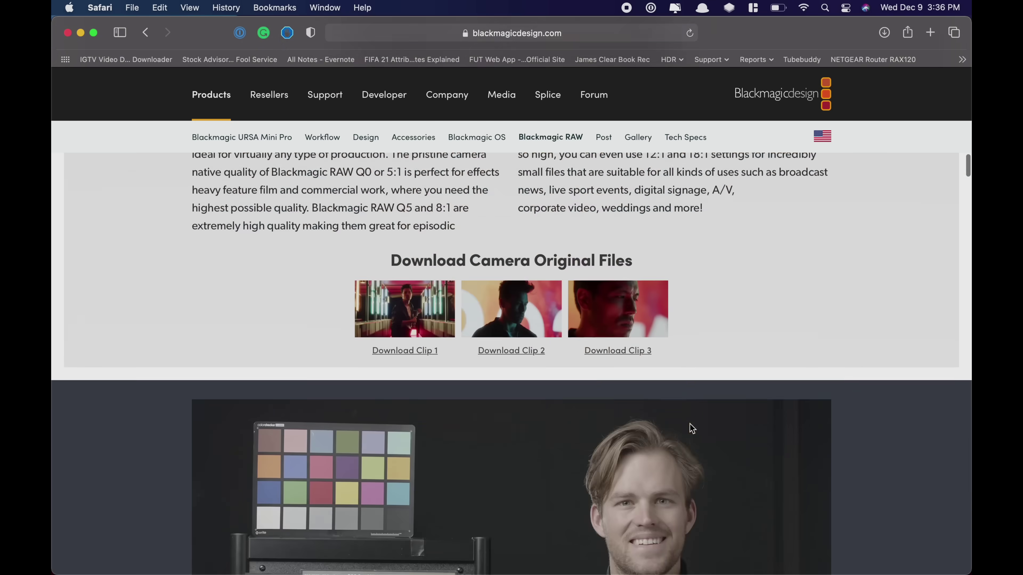
scroll(690, 423, down, 6)
scroll(689, 424, up, 6)
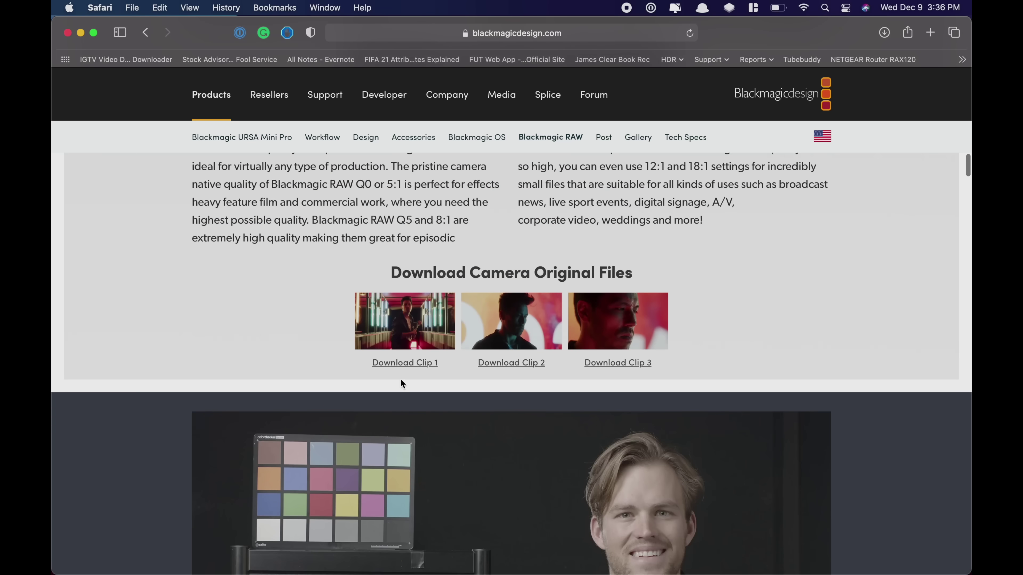
click(406, 363)
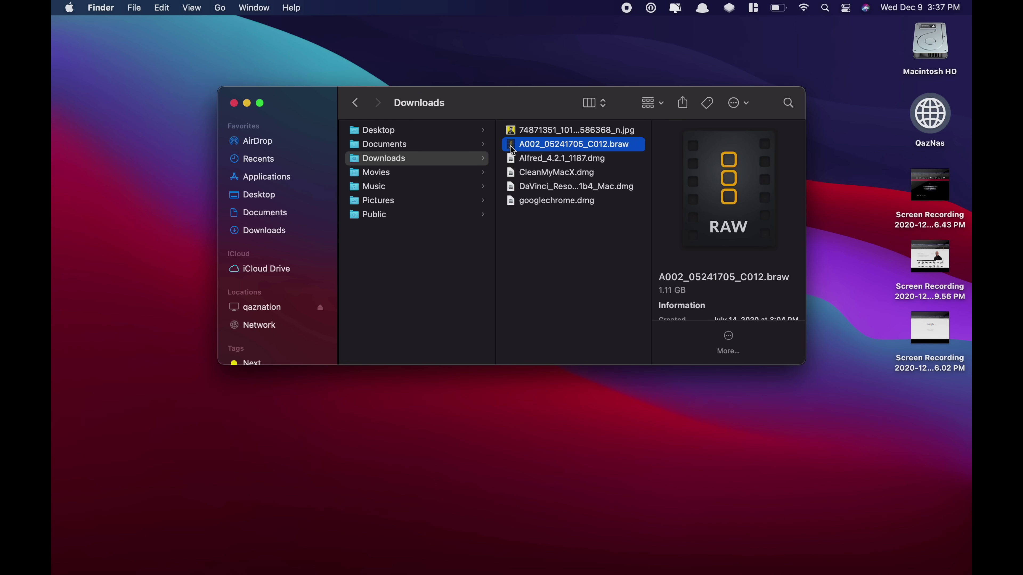
- Play A002_05241705_C012.braw full screen in Blackmagic RAW Player
double_click(510, 146)
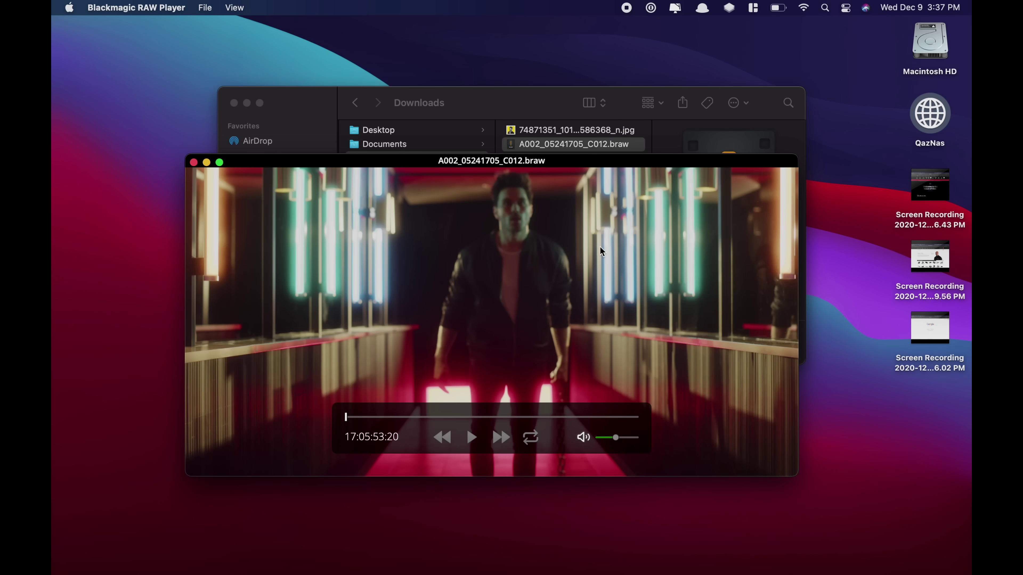
double_click(710, 306)
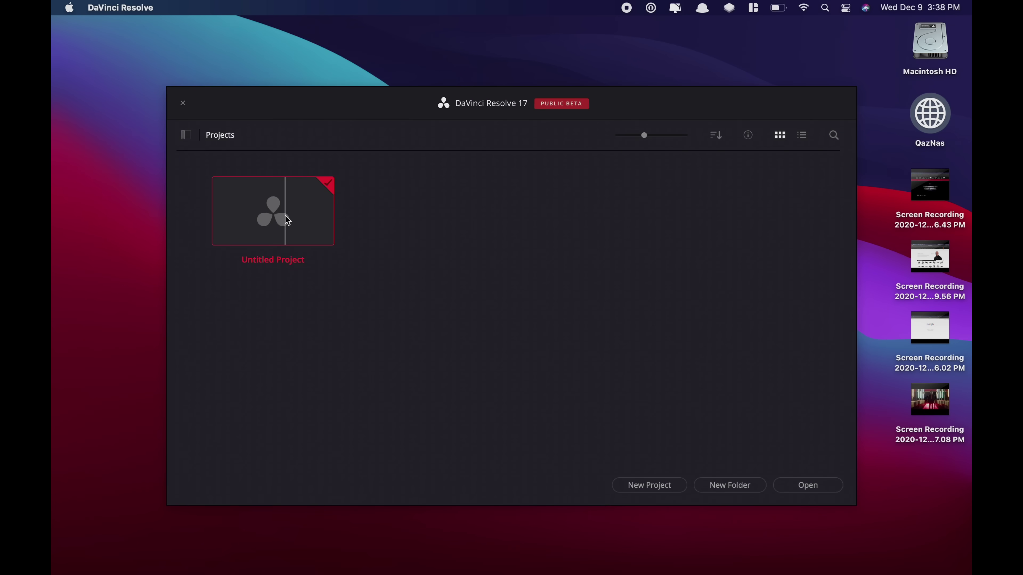
- Open Untitled Project and drag A002_05241705_C012.braw from Finder's Downloads into the Media Pool
double_click(288, 201)
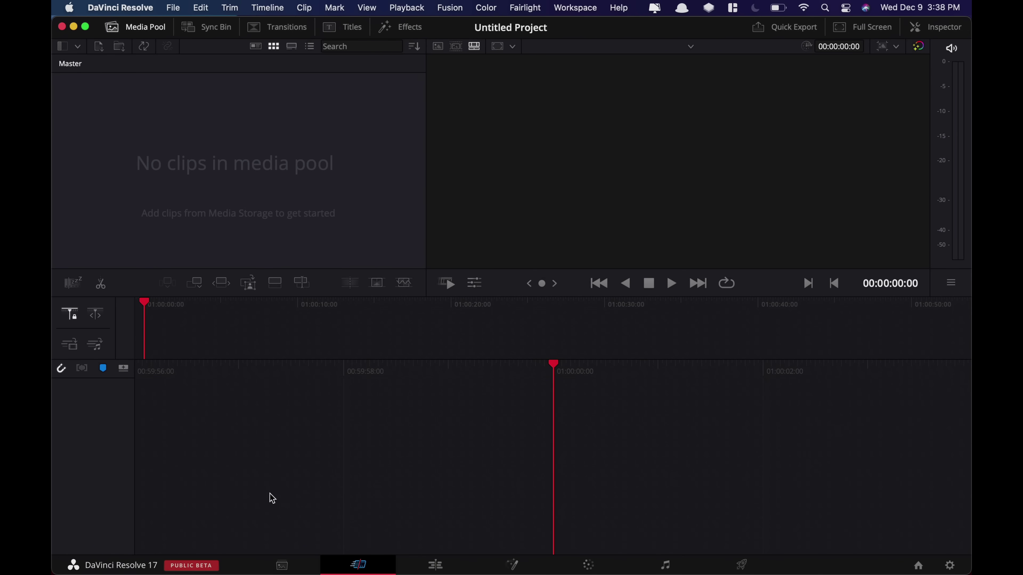
key(super+Tab)
key(super+Tab)
key(super+Tab)
key(super+Tab)
key(super+Tab)
key(super+Tab)
key(super+Tab)
key(super+n)
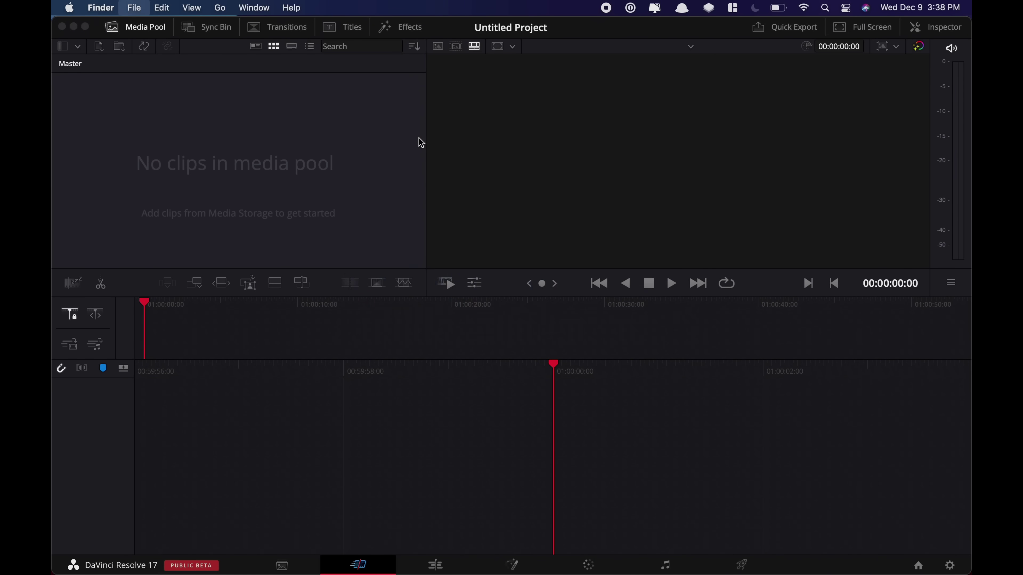
click(274, 233)
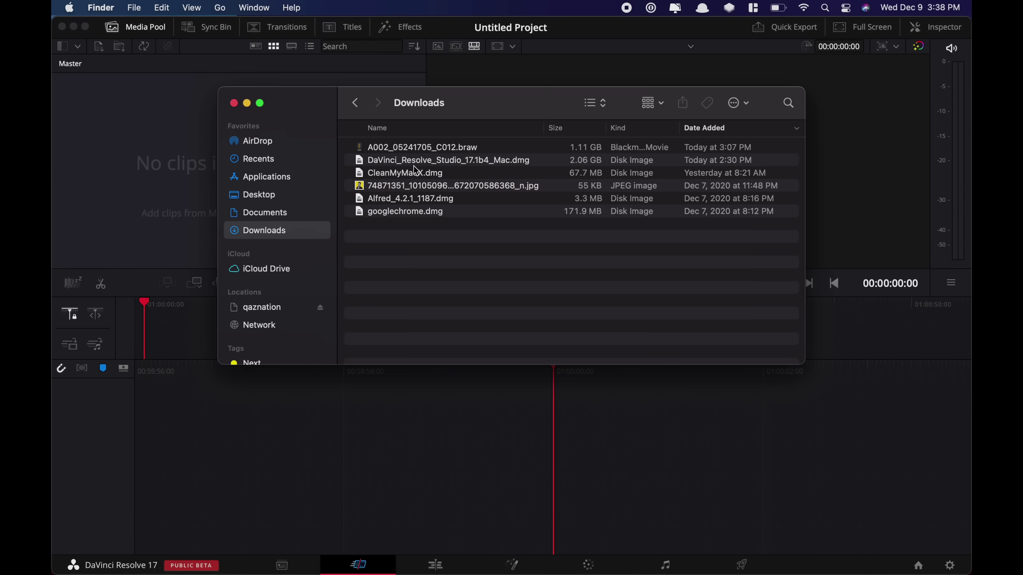
drag(401, 153, 126, 178)
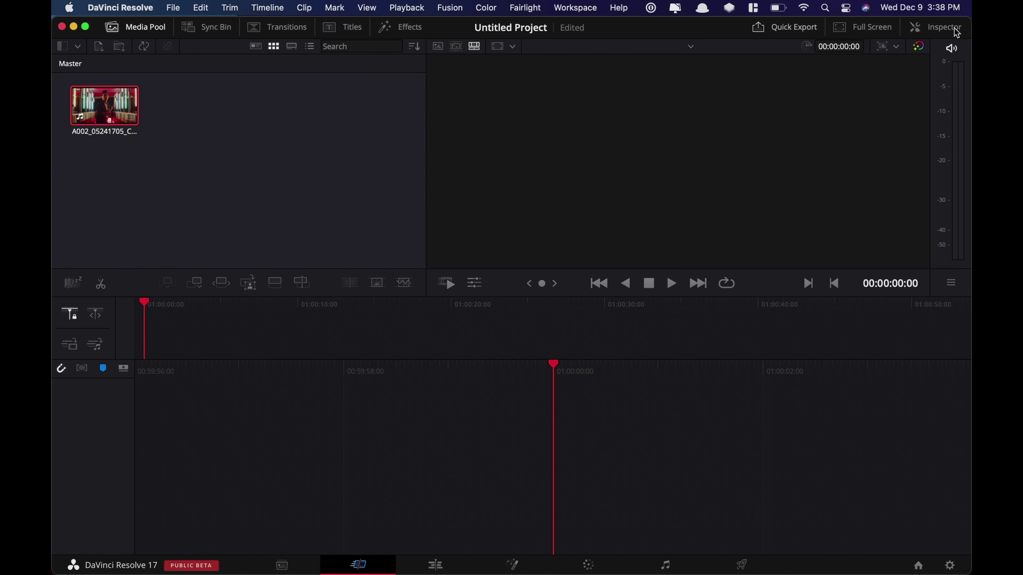
- Create Timeline 1 from the A002 clip and view it on the Edit page
click(935, 30)
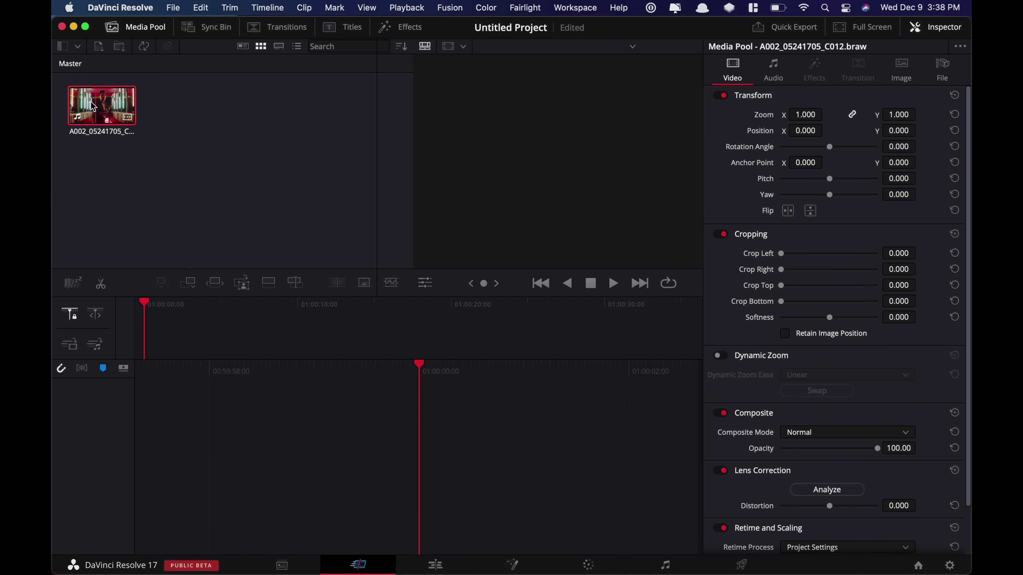
right_click(121, 115)
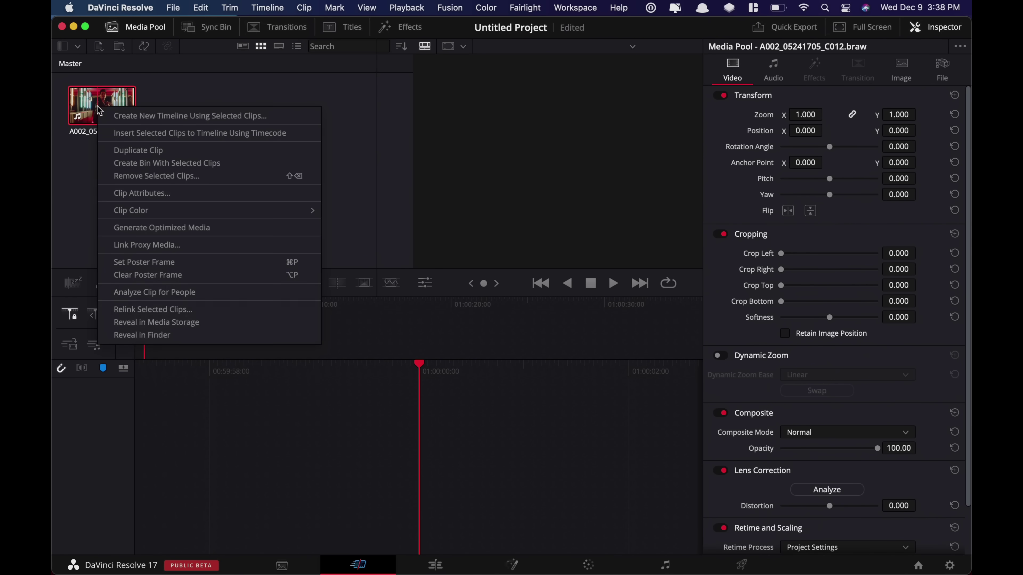
click(159, 118)
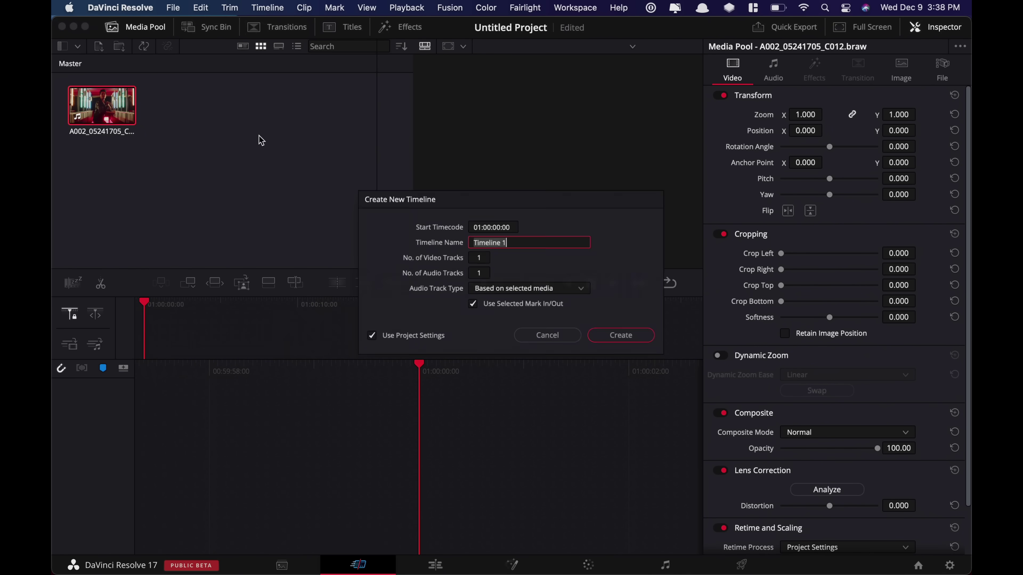
click(628, 341)
click(429, 560)
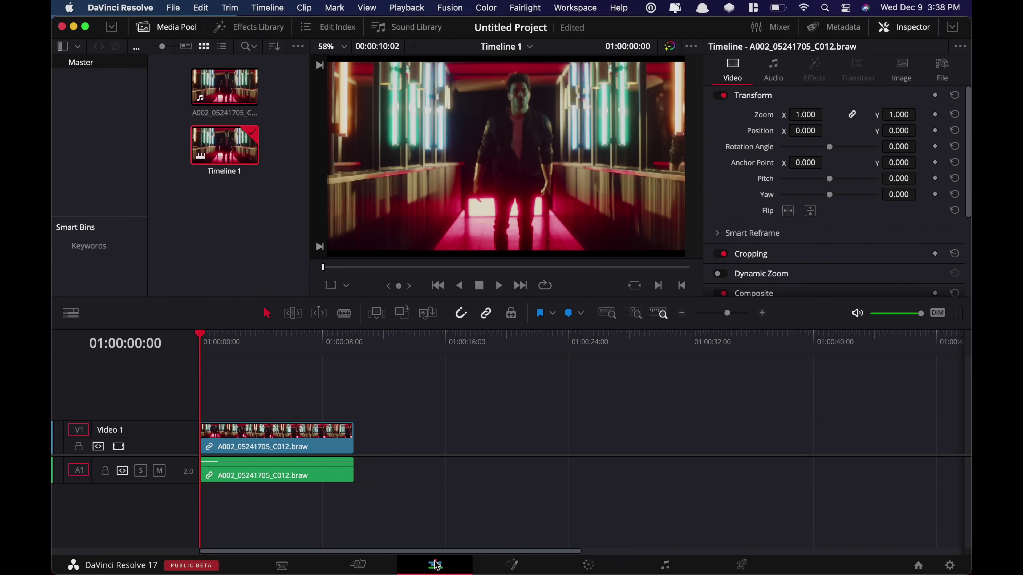
- Check the A002 clip's 12288 x 6480 metadata and play the source clip back
double_click(224, 87)
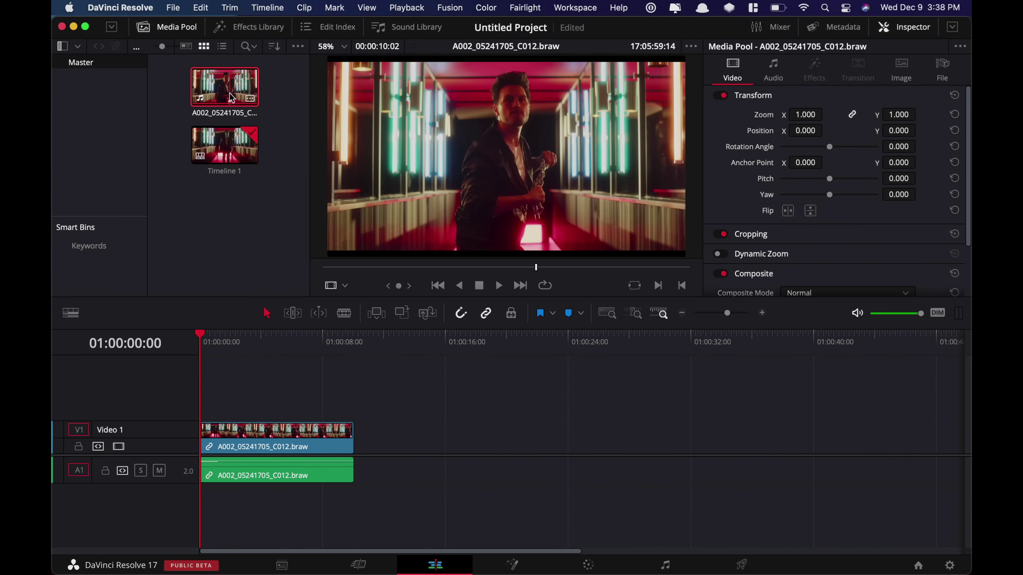
click(845, 27)
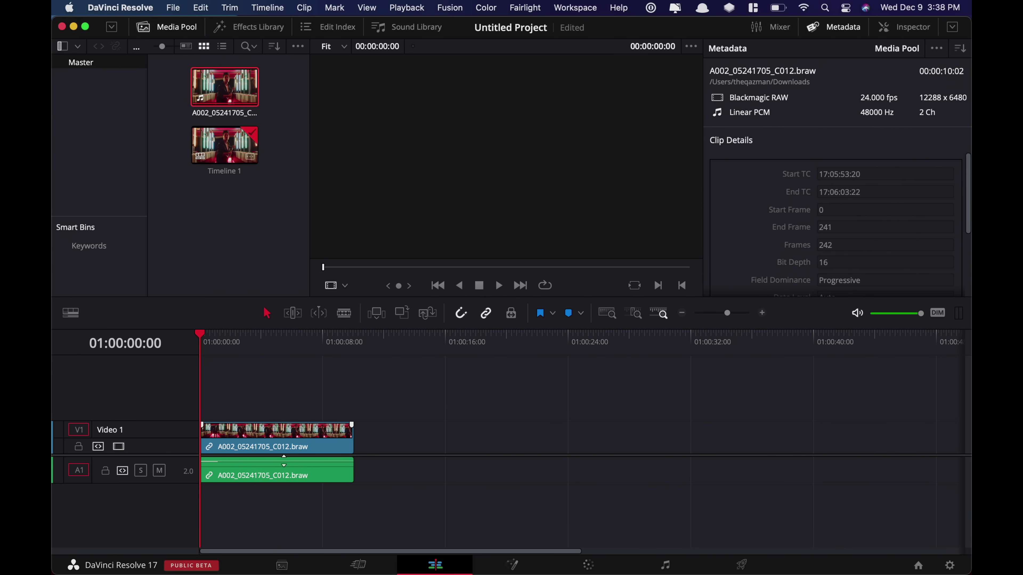
click(268, 417)
click(217, 88)
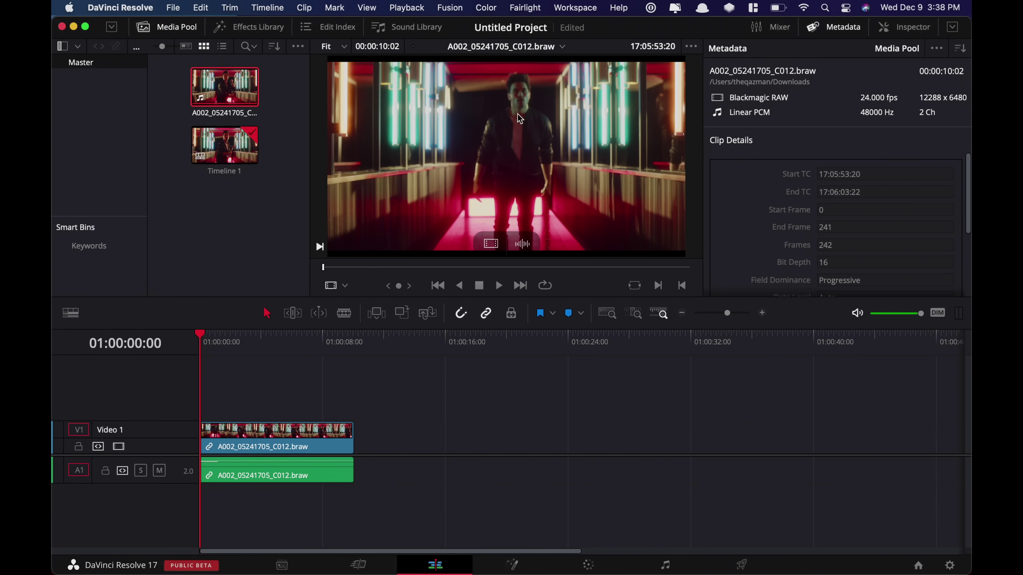
key(space)
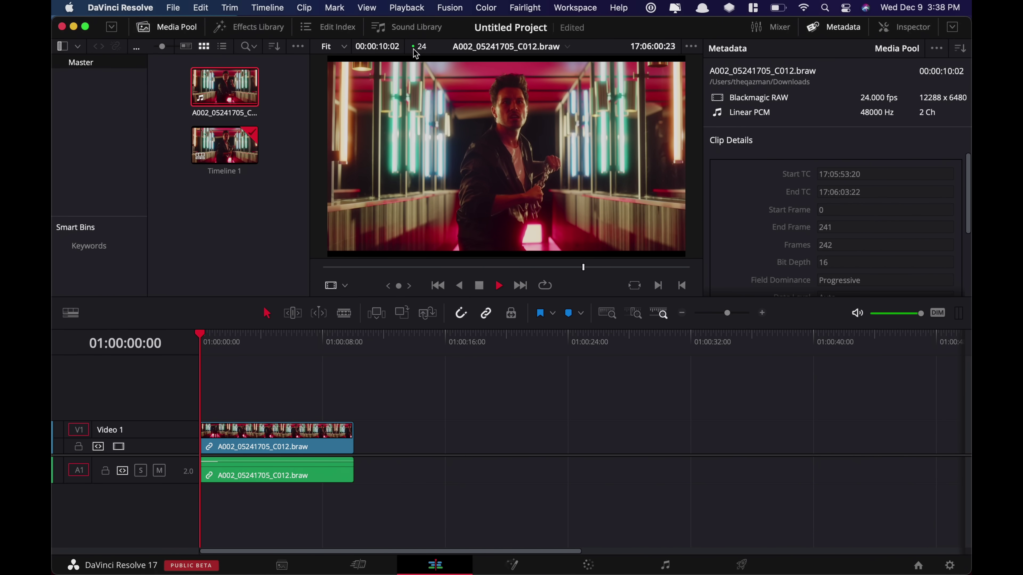
key(space)
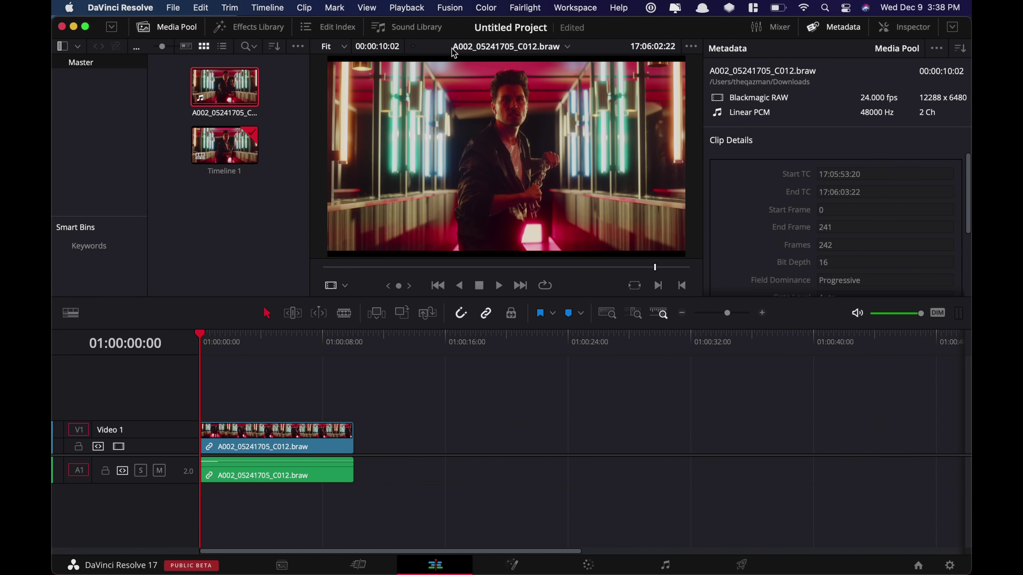
- Compare the A002 clip's metadata with Timeline 1's 1920 x 1080, 24 fps metadata
double_click(236, 141)
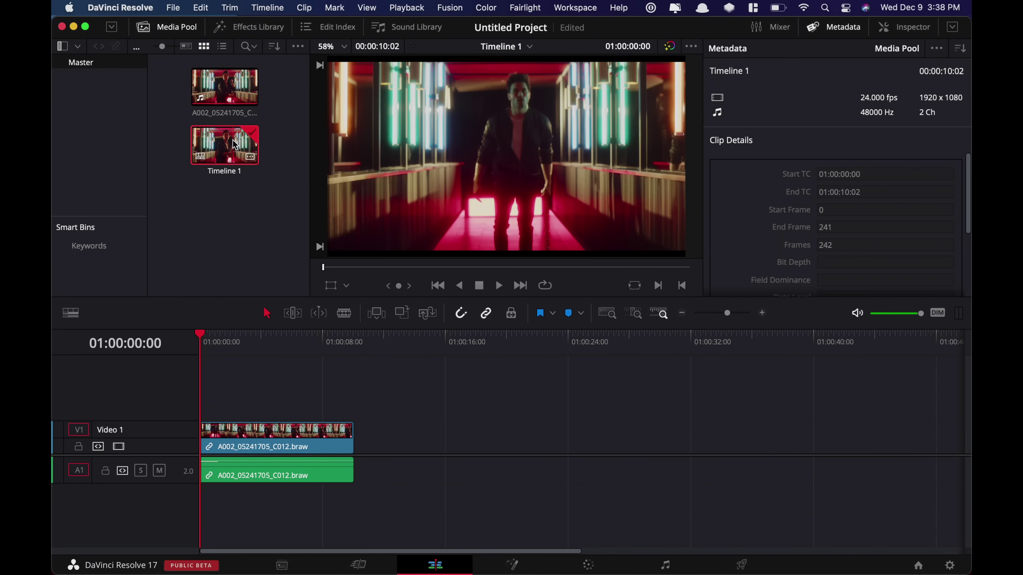
click(237, 406)
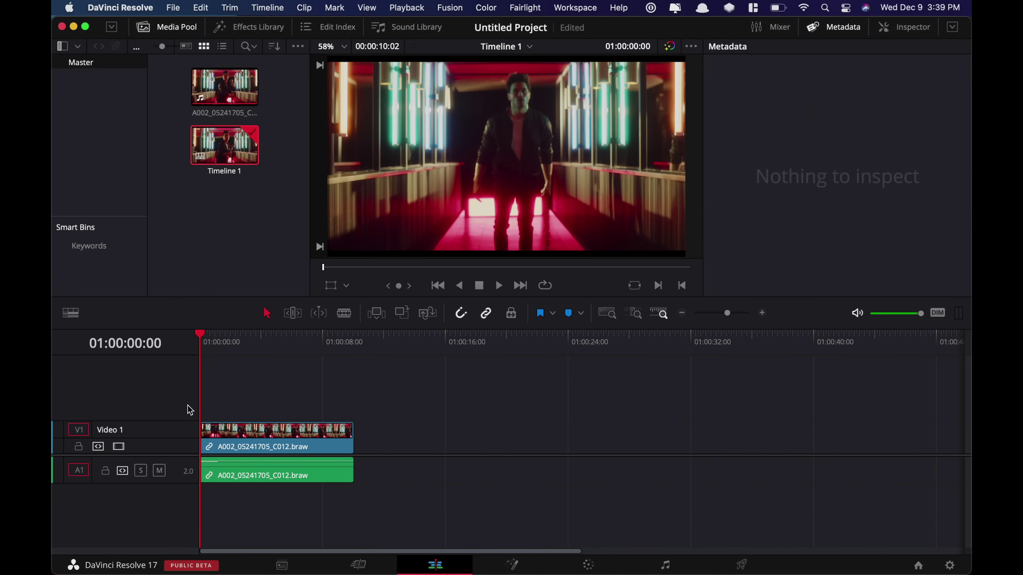
click(251, 161)
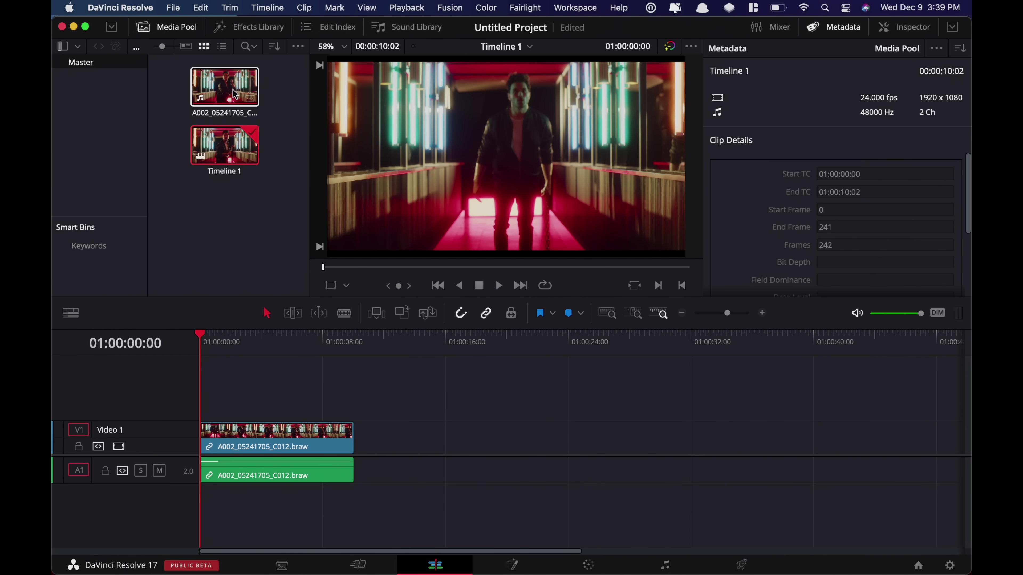
click(224, 87)
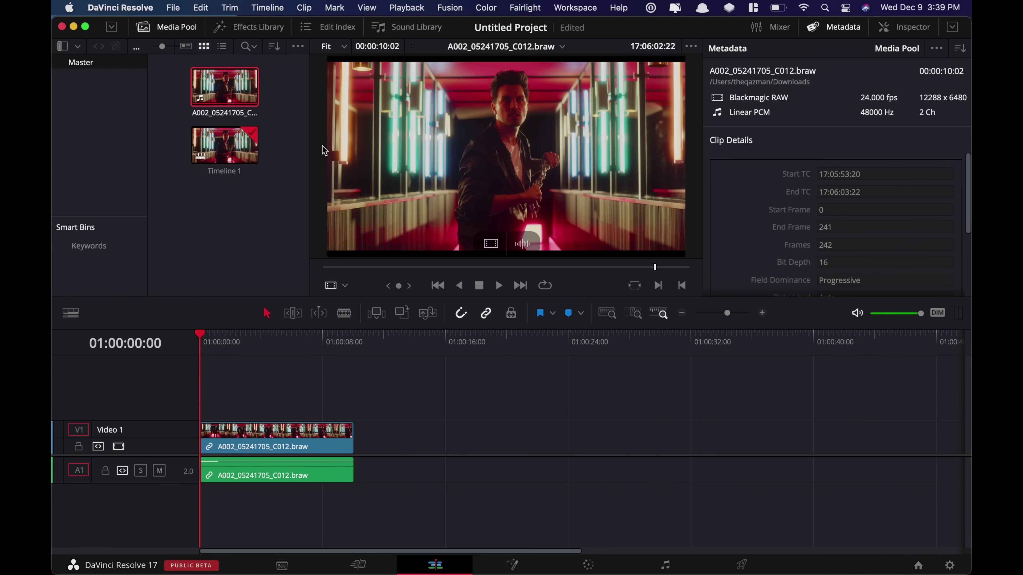
click(224, 145)
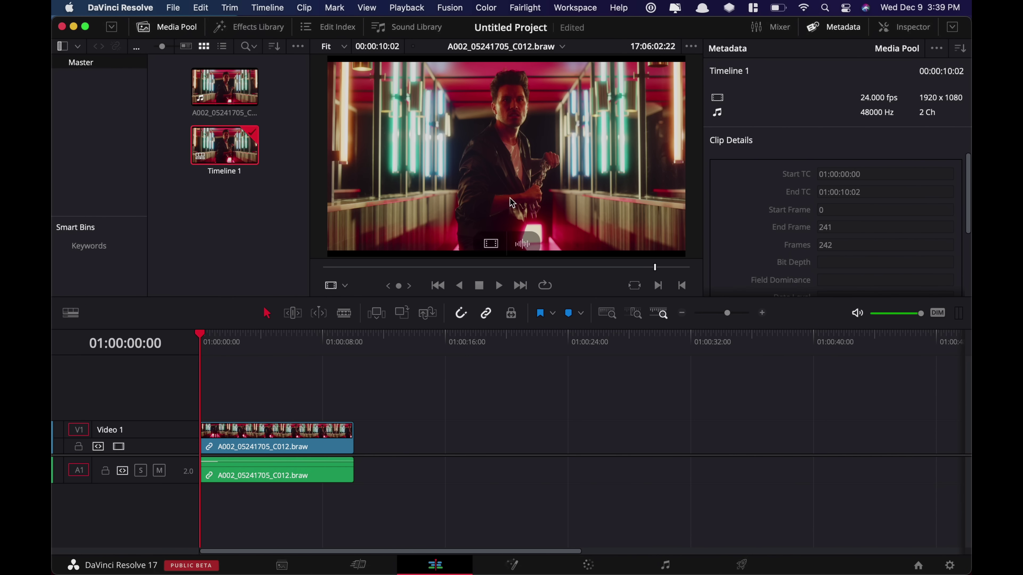
- Replay the source clip, then show the V1 clip's transform settings in the Inspector
key(space)
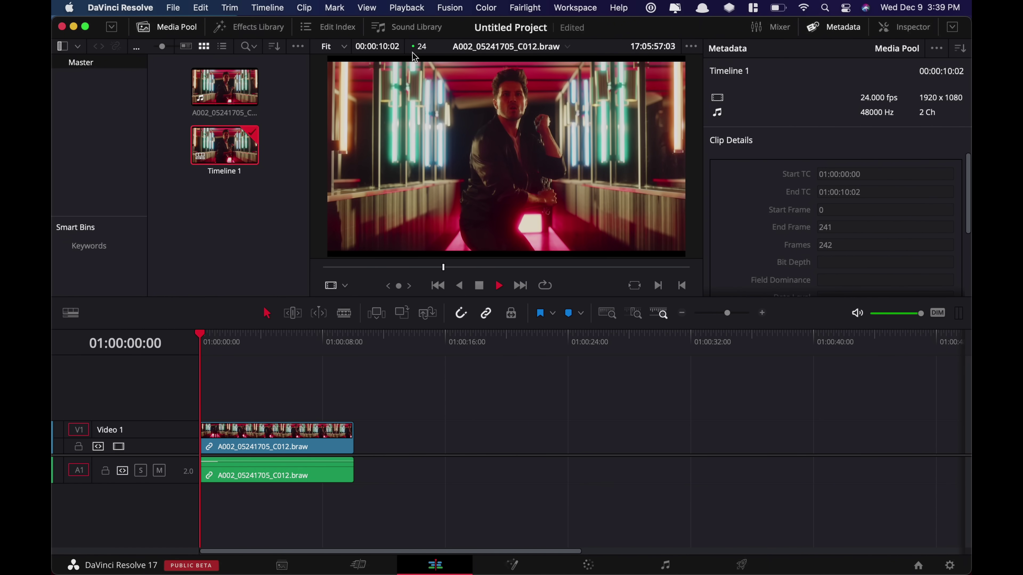
key(space)
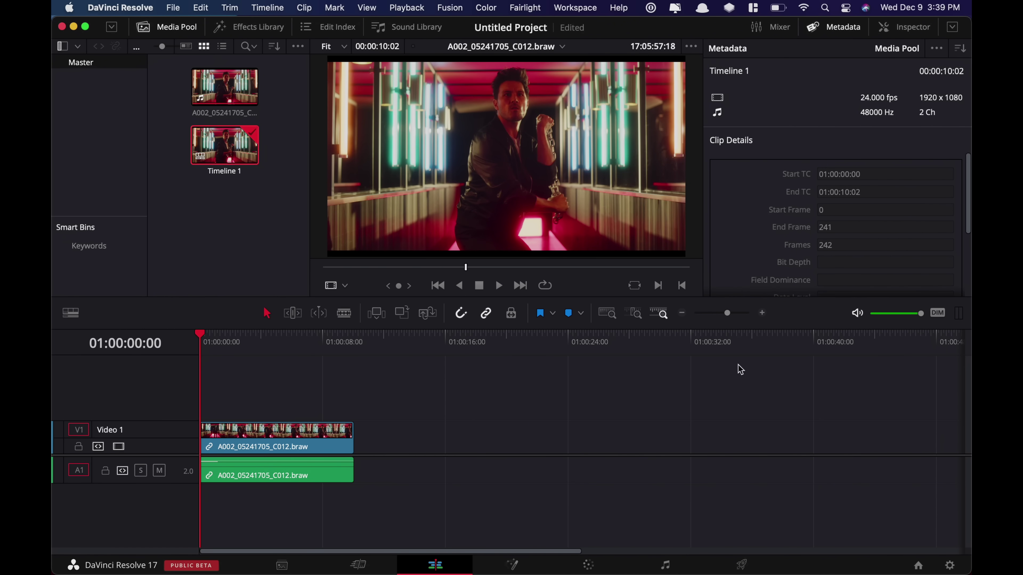
click(312, 431)
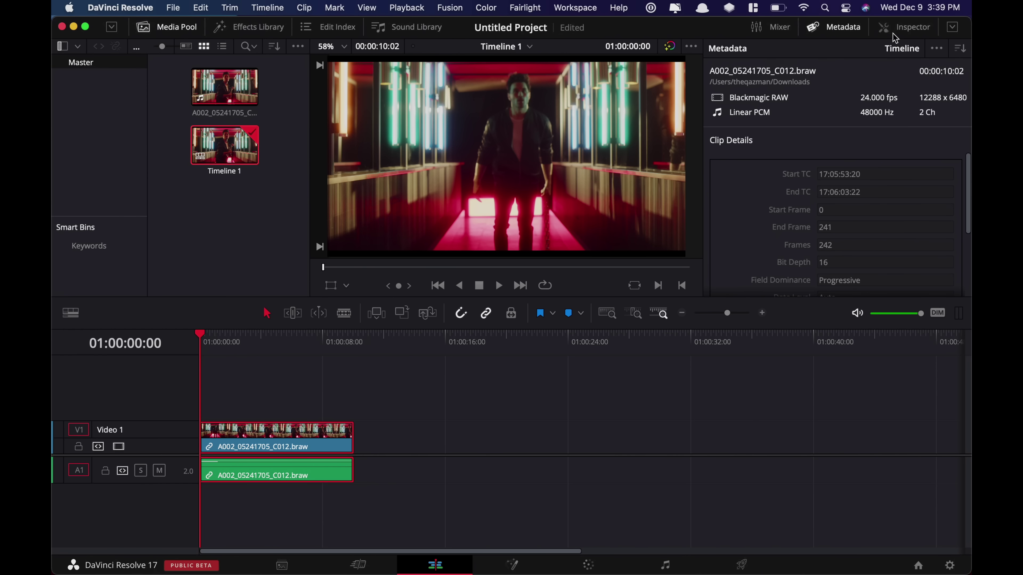
click(882, 26)
- Set the clip's Retime and Scaling option to Fill in the Inspector
click(953, 28)
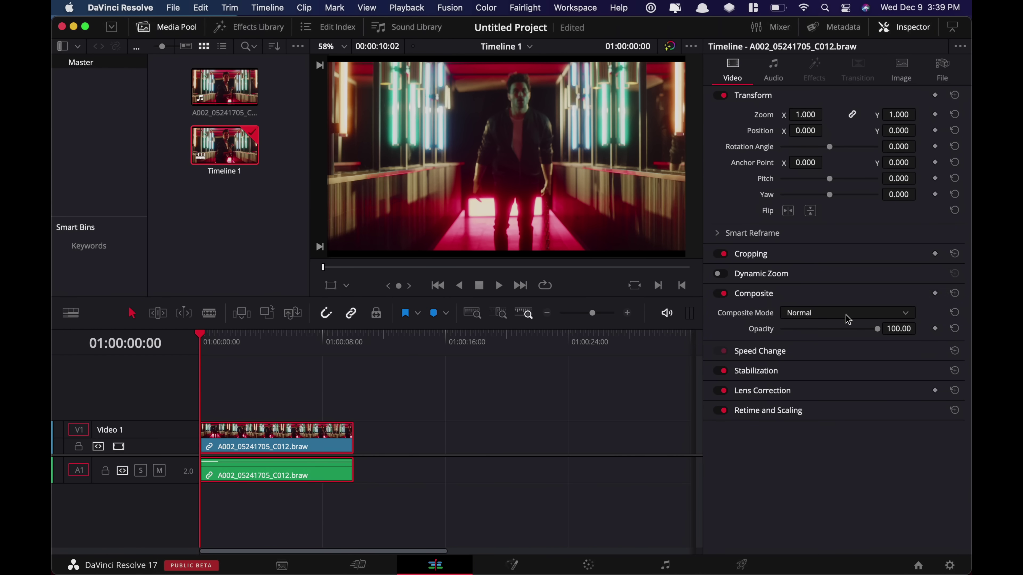
click(776, 412)
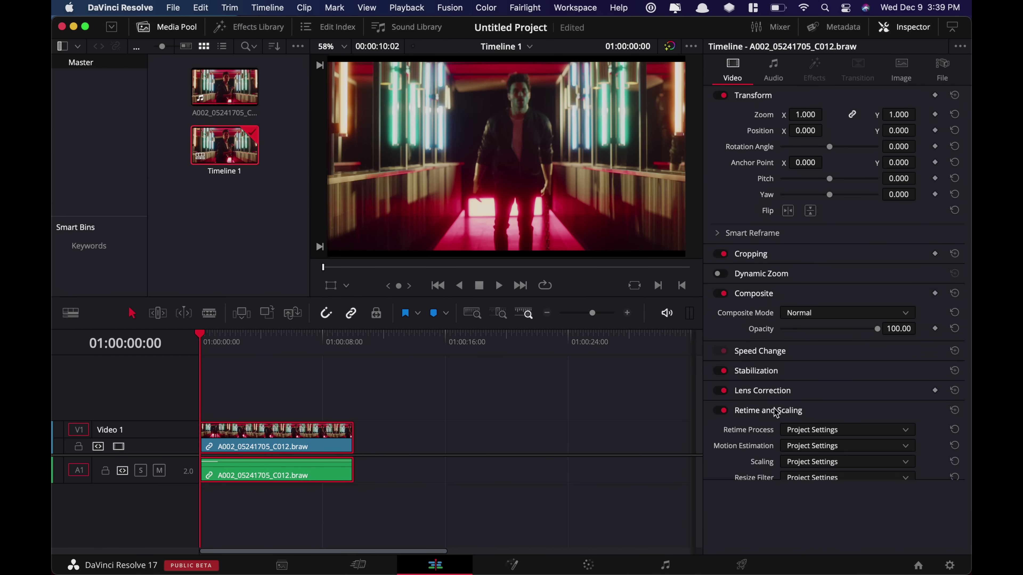
click(832, 463)
click(815, 519)
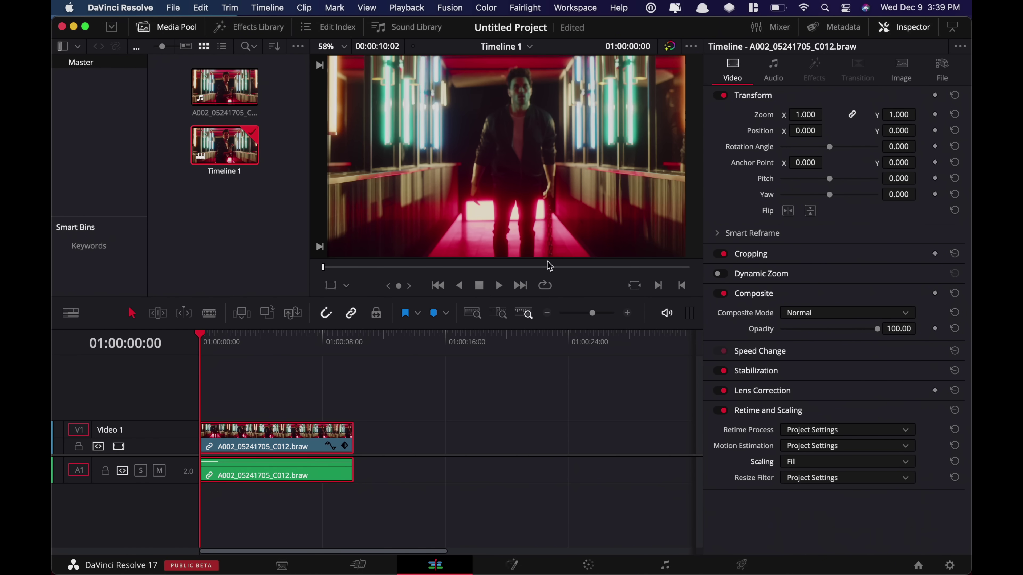
click(943, 29)
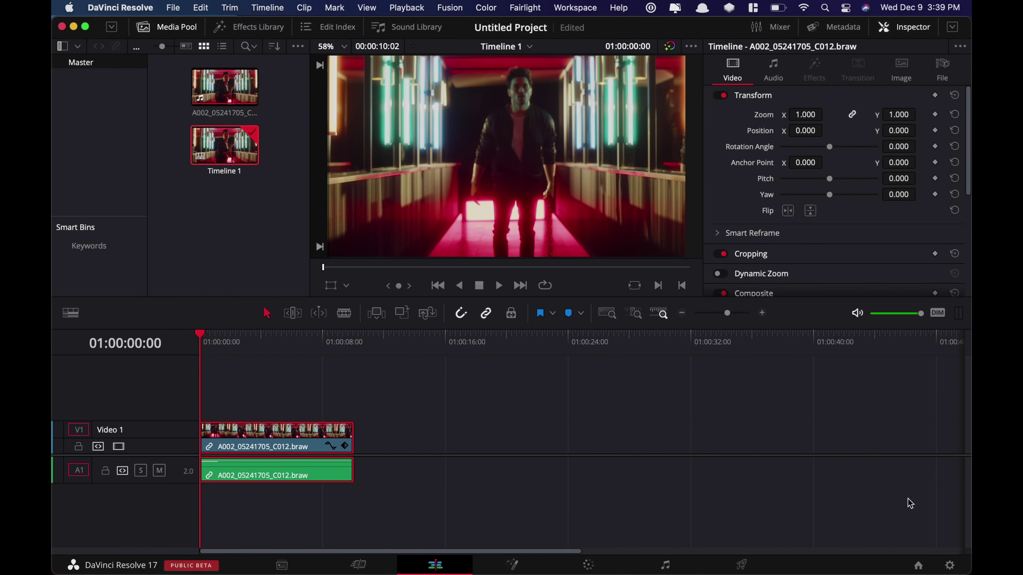
- Choose 3840 x 2160 Ultra HD as the timeline resolution in Project Settings
click(949, 565)
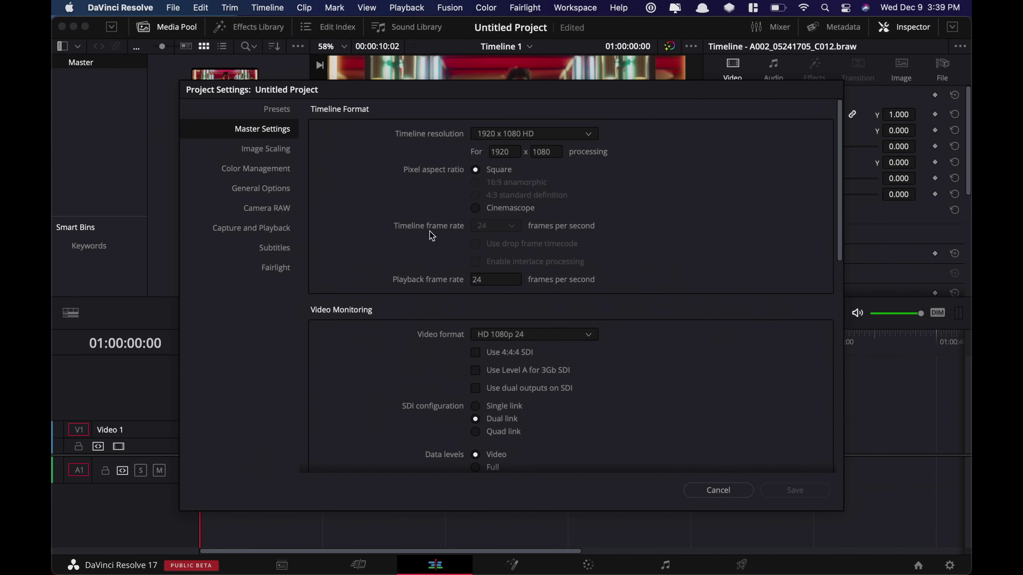
click(559, 136)
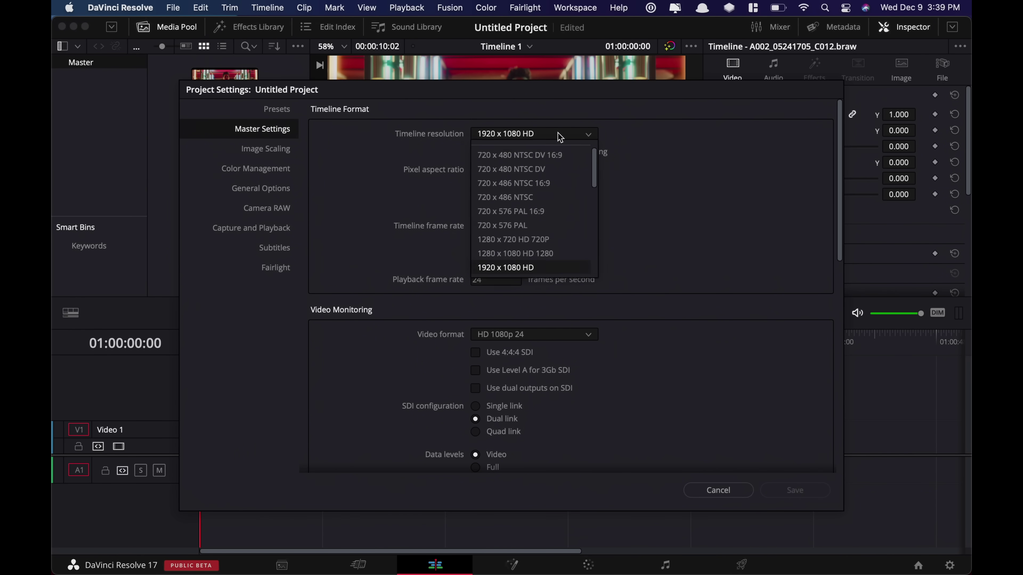
scroll(530, 233, down, 3)
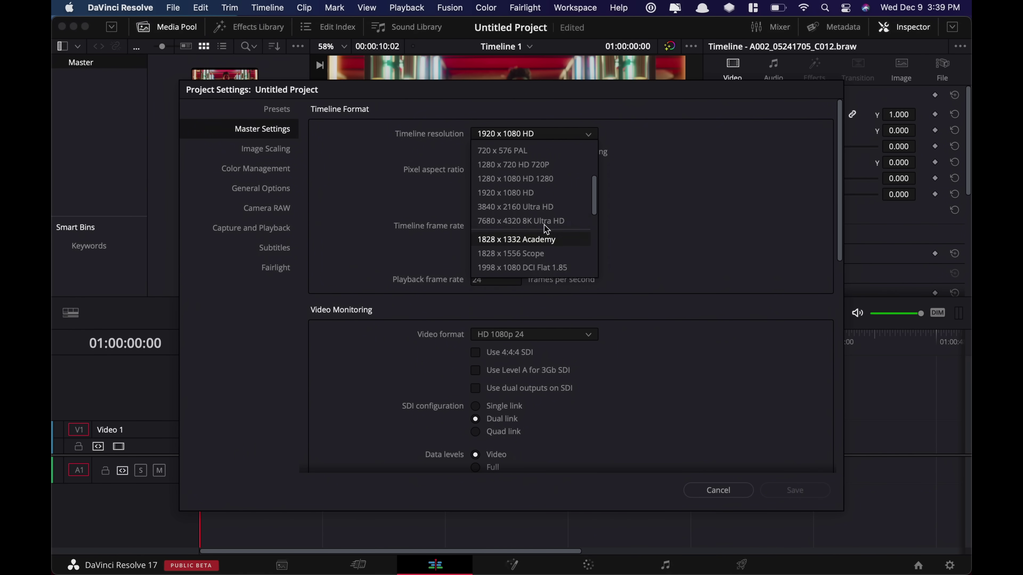
click(518, 207)
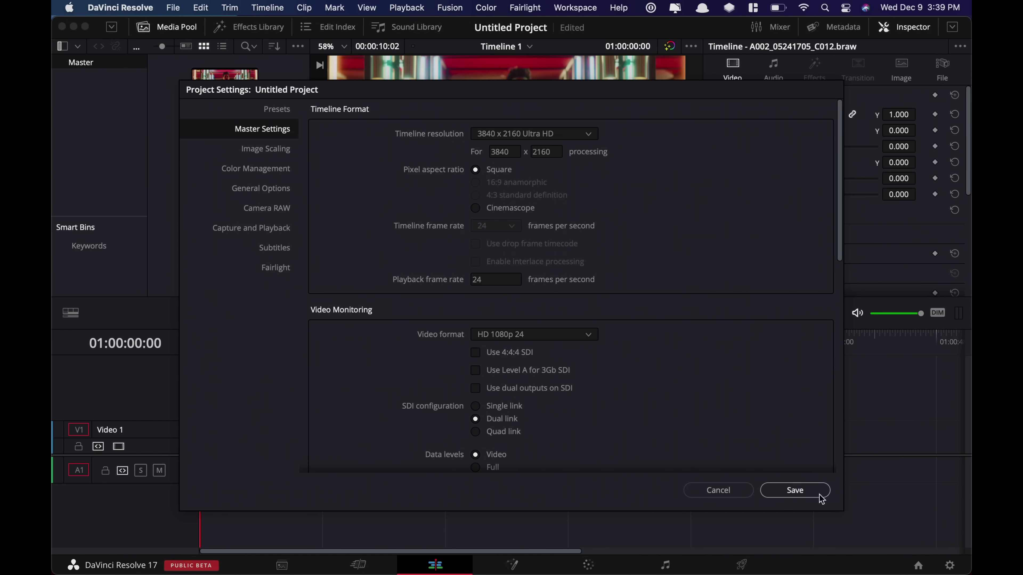
- Save the 3840 x 2160 timeline resolution, play the clip through once, and return to the start
click(795, 491)
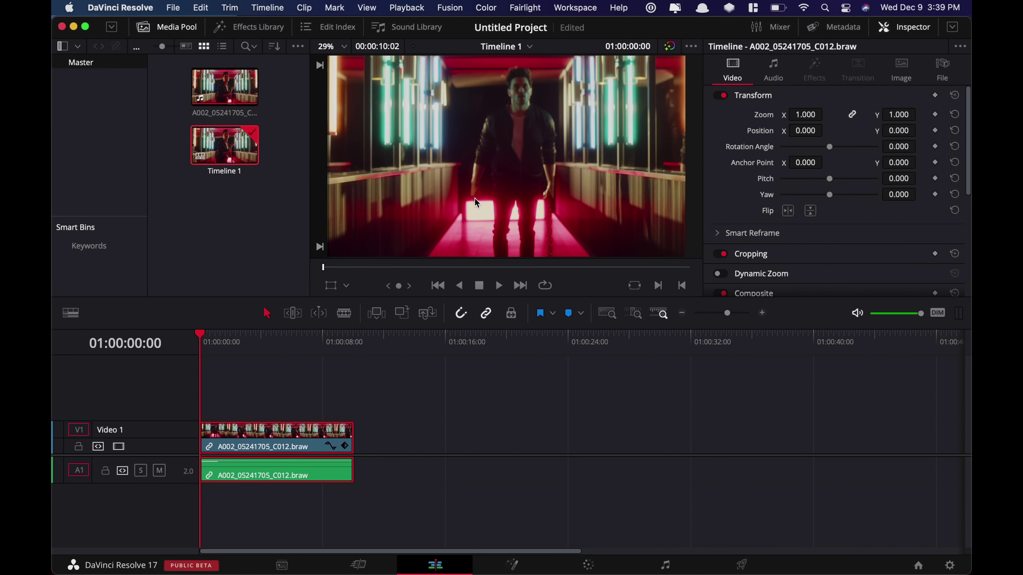
click(249, 393)
key(space)
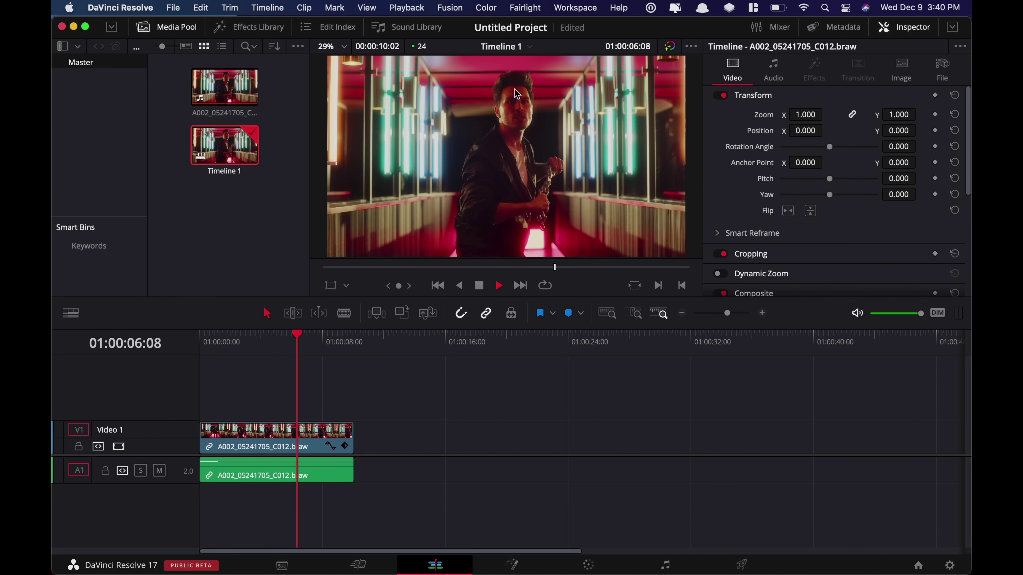
key(space)
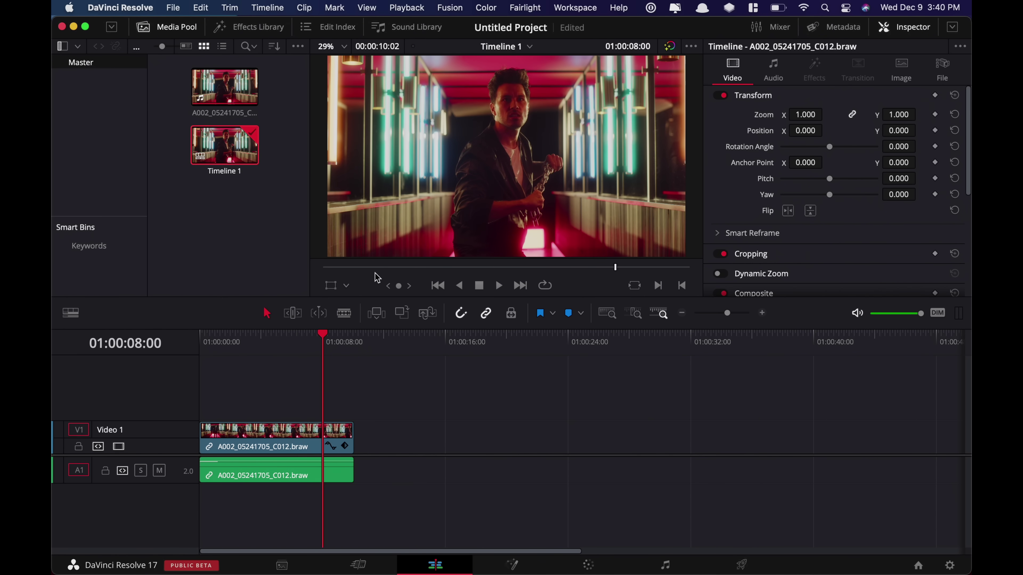
key(Home)
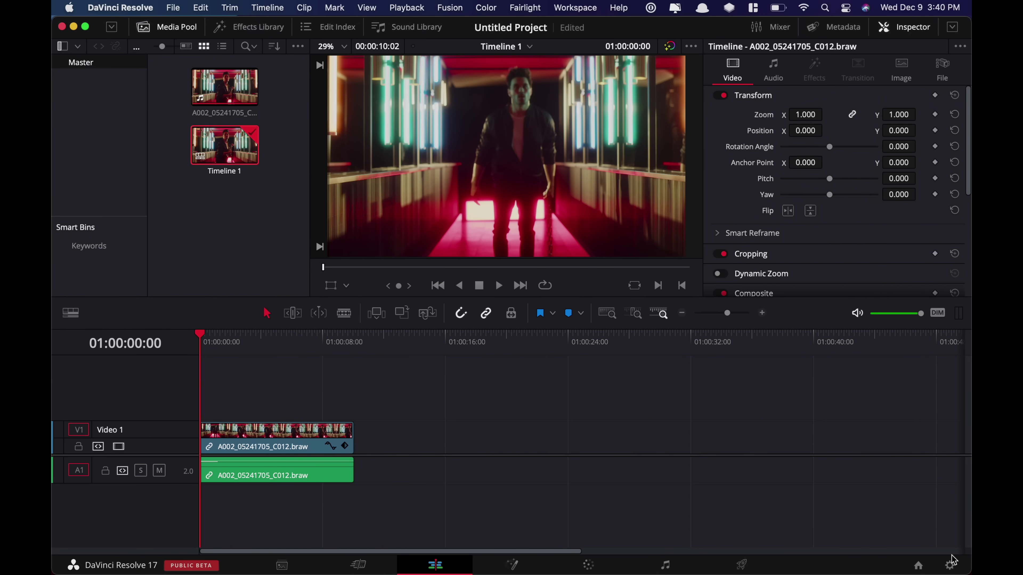
click(952, 564)
- Switch the timeline resolution to 7680 x 4320 8K Ultra HD and save it
click(518, 134)
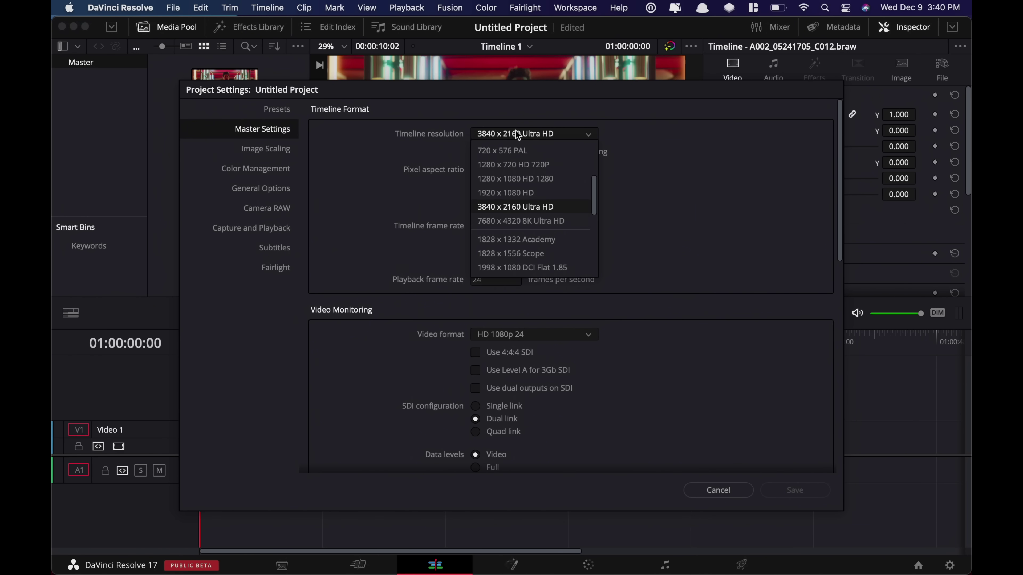
click(525, 221)
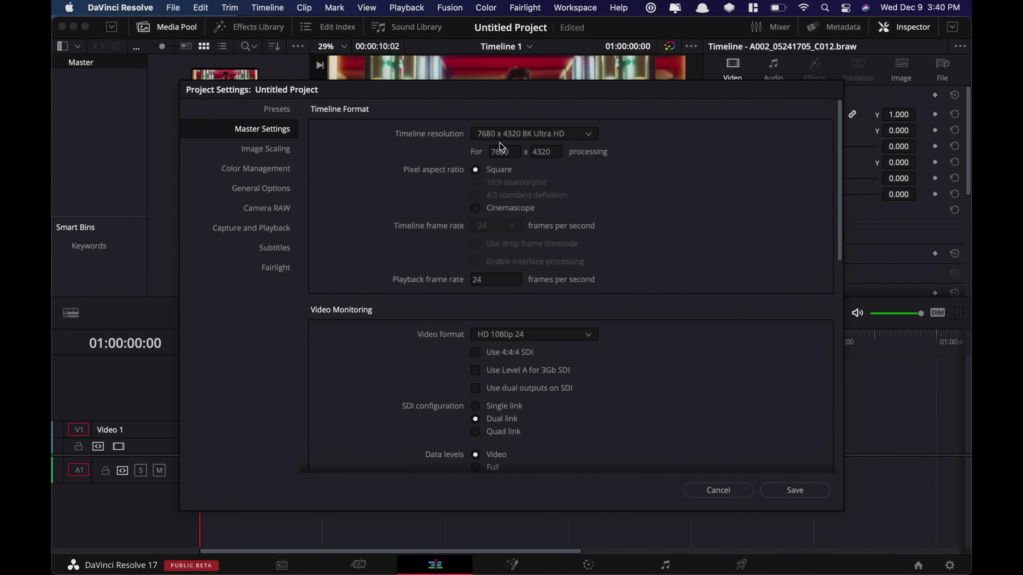
click(798, 488)
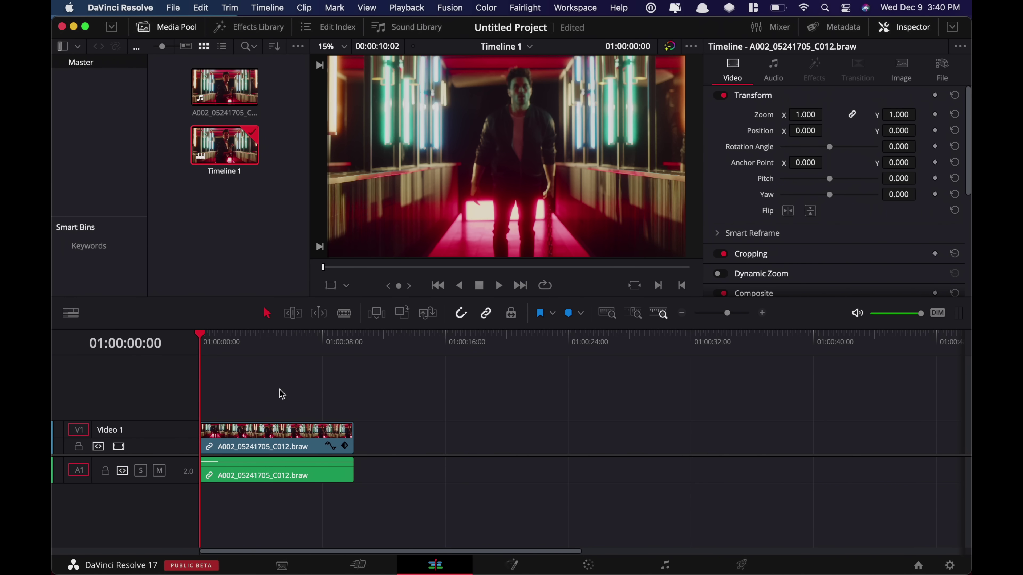
- Test 8K playback from the start, then view the source clip before returning to Timeline 1
key(space)
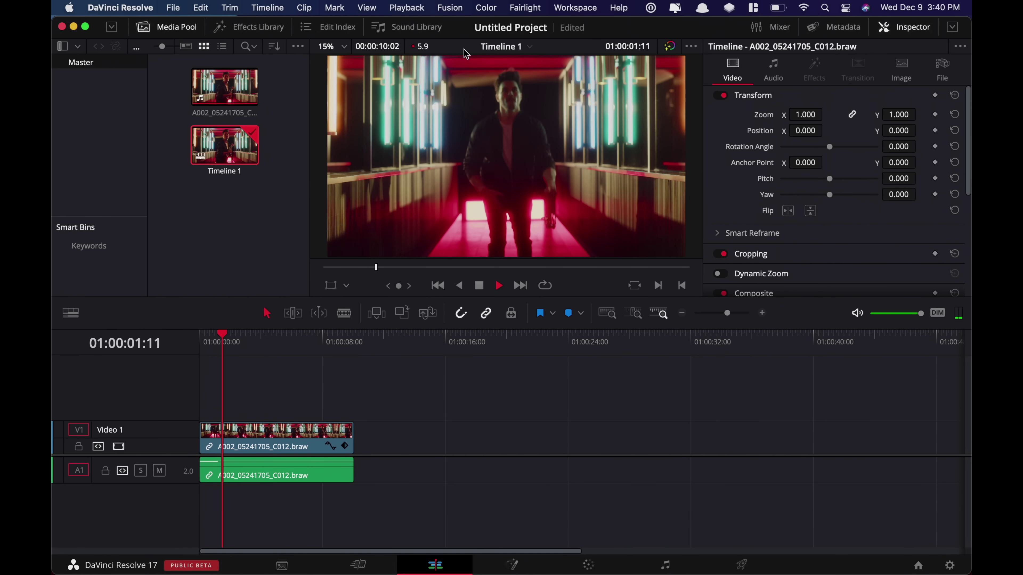
key(Home)
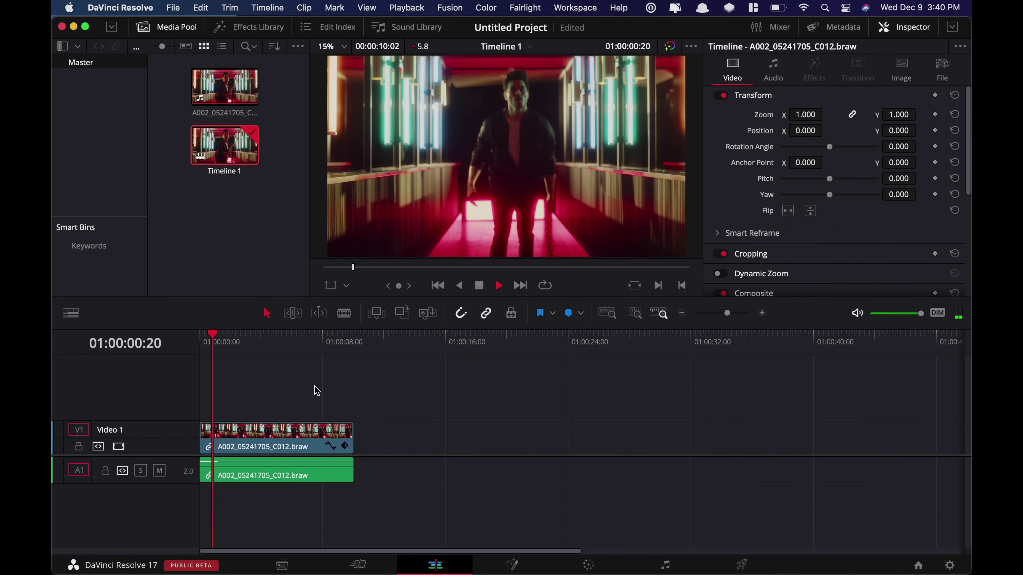
key(space)
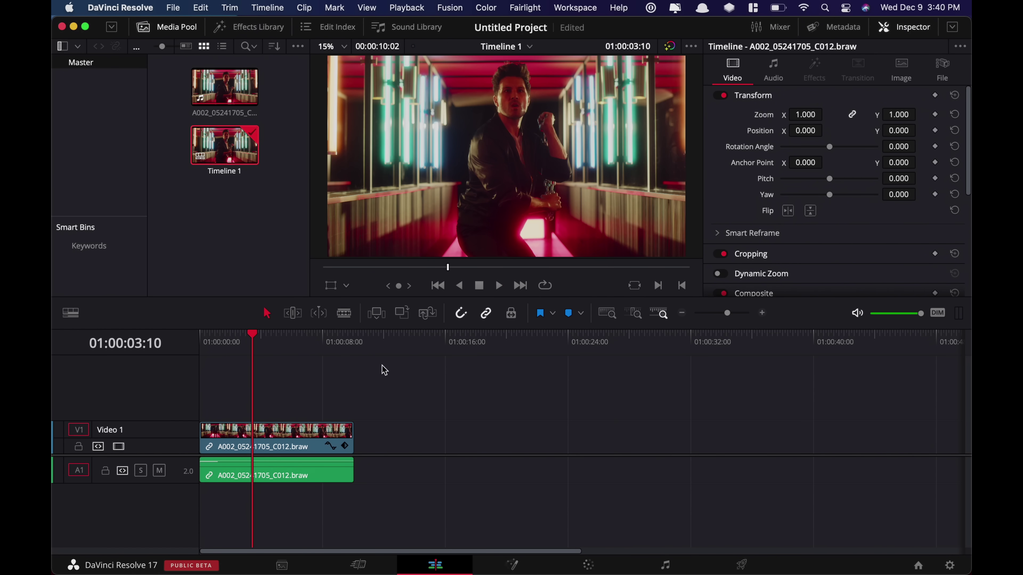
click(224, 86)
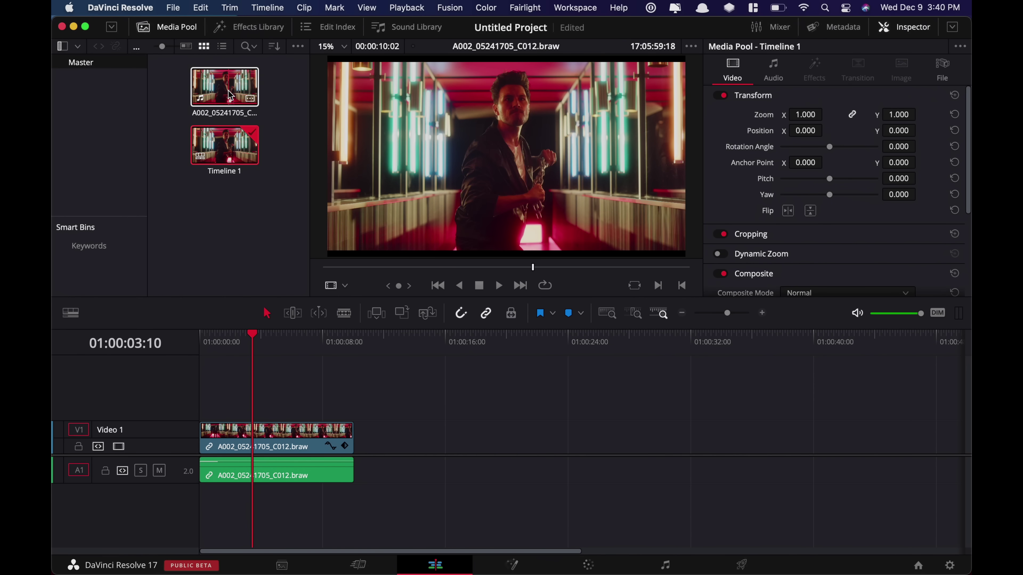
click(285, 411)
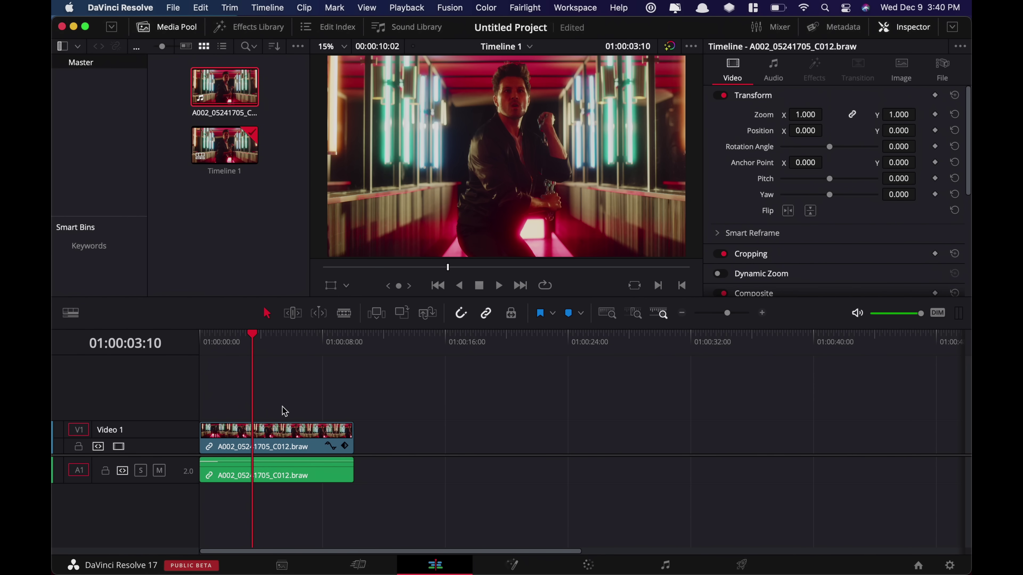
- Revert the timeline to 3840 x 2160 Ultra HD, park the playhead near 01:00:01:05, and go to Color
click(951, 566)
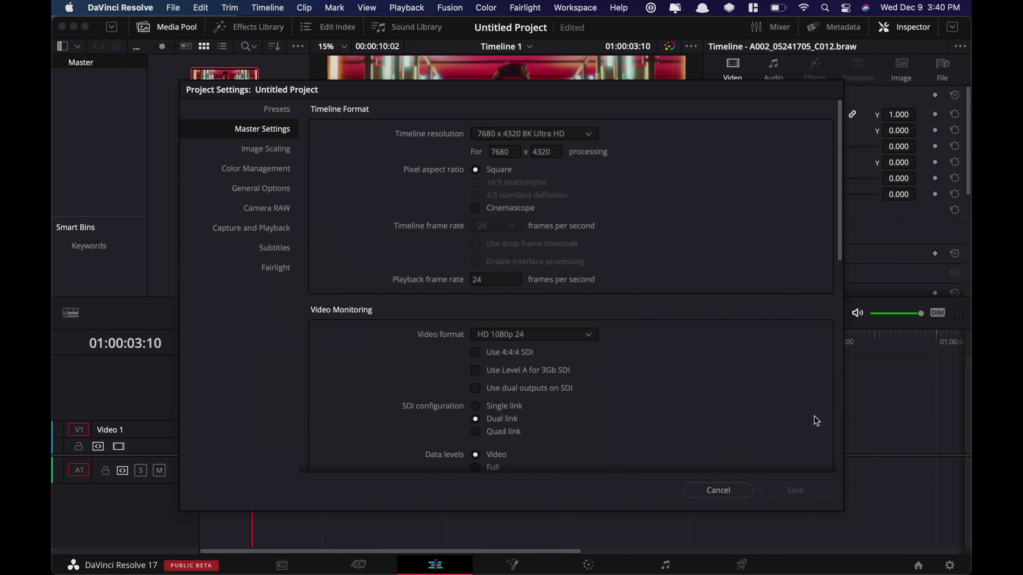
click(539, 136)
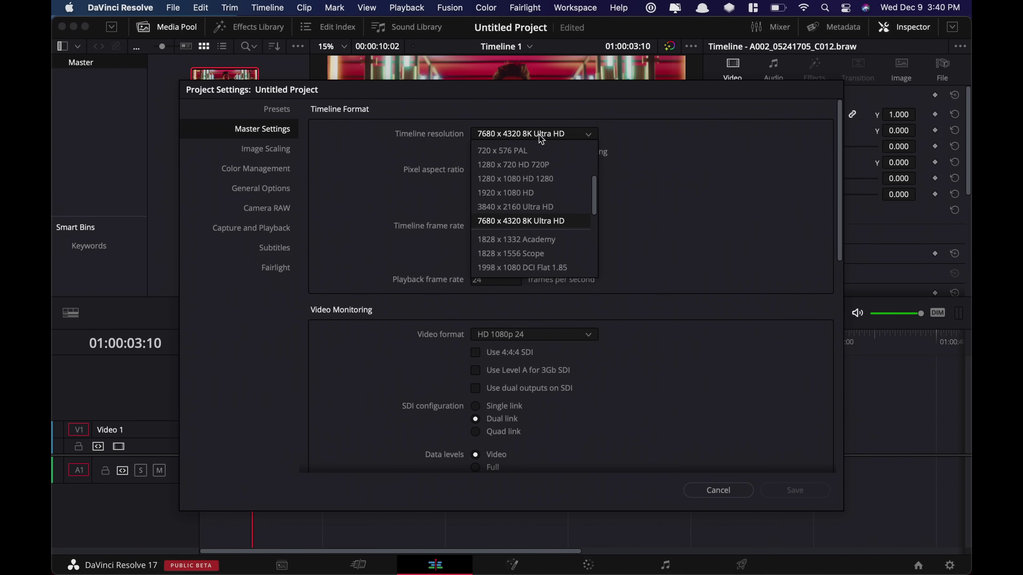
click(537, 208)
click(804, 489)
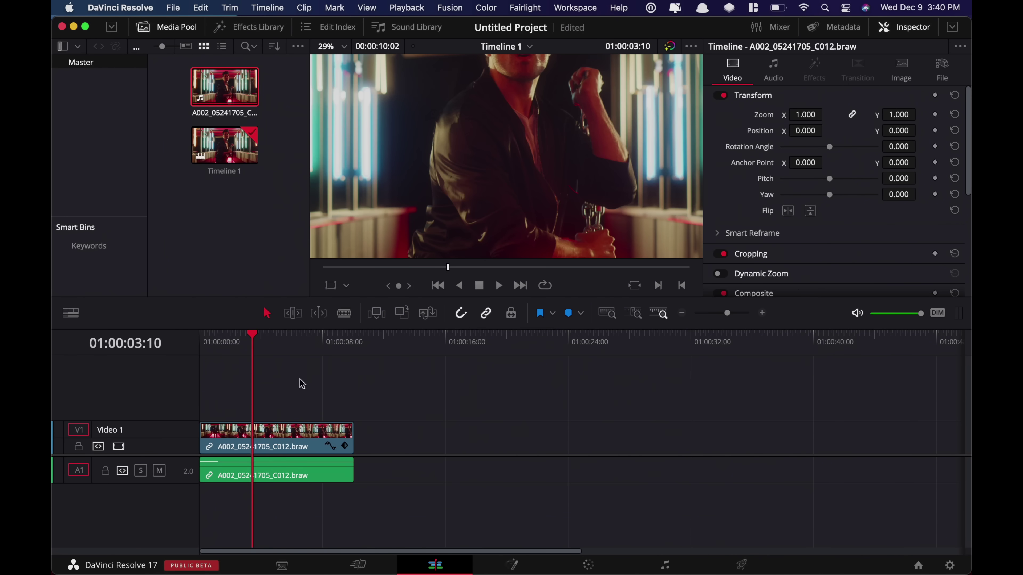
click(218, 343)
click(587, 565)
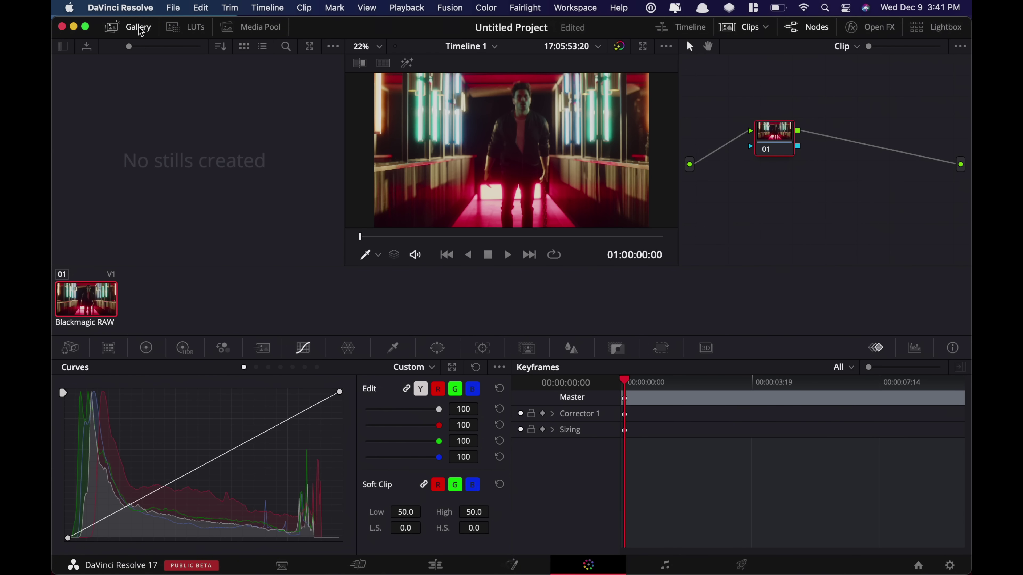
- Hide the stills gallery and clip strip, widen the node graph, and display RGB parade scopes
click(135, 27)
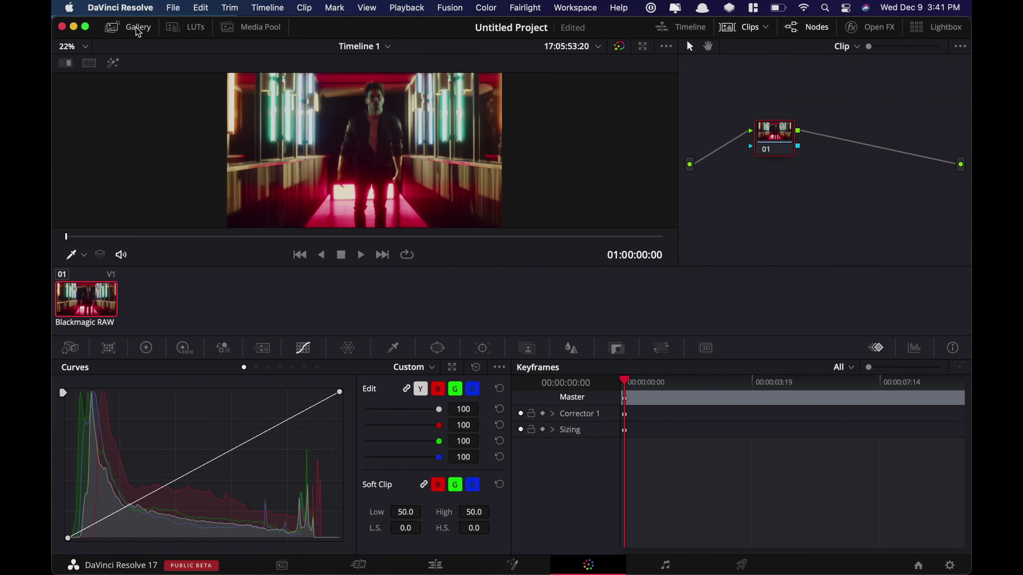
click(728, 27)
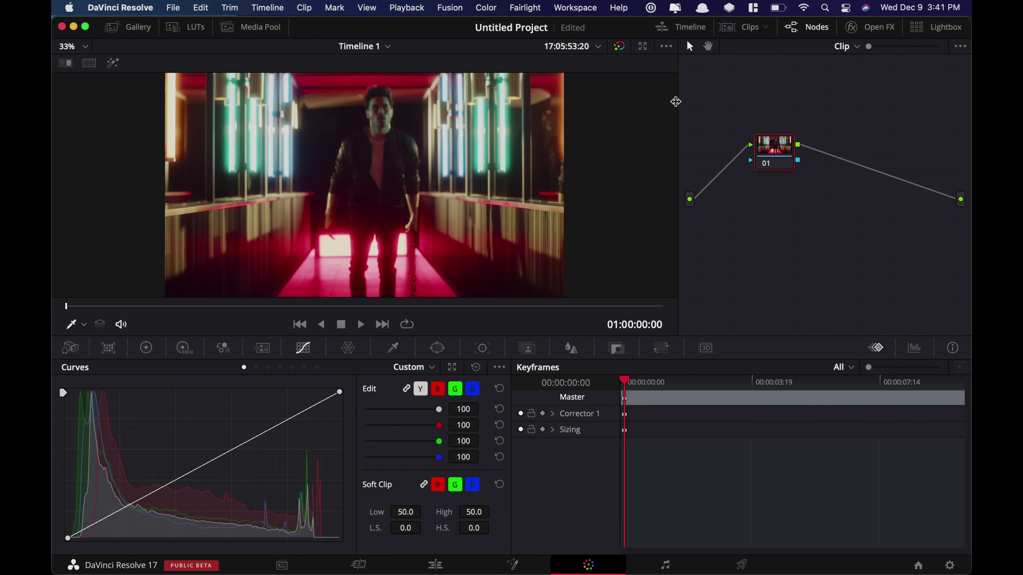
drag(676, 100, 493, 104)
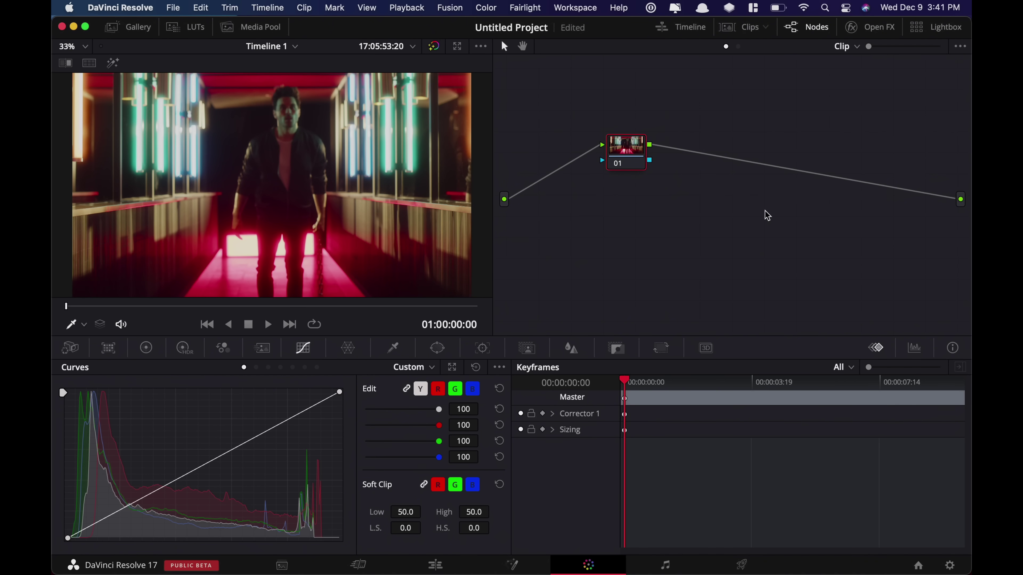
click(914, 349)
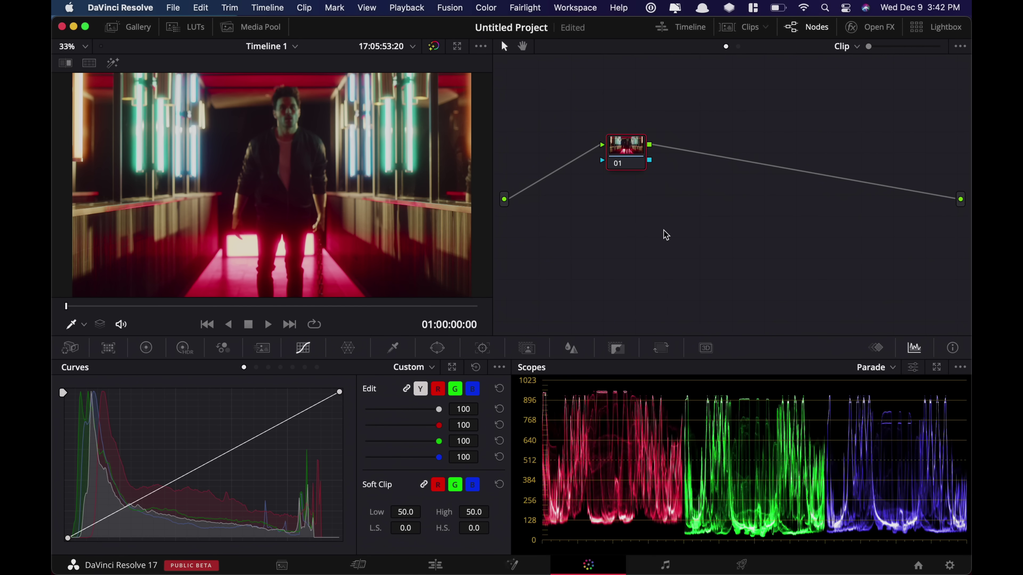
- Set the clip's camera raw decode to Blackmagic RAW defaults
click(70, 348)
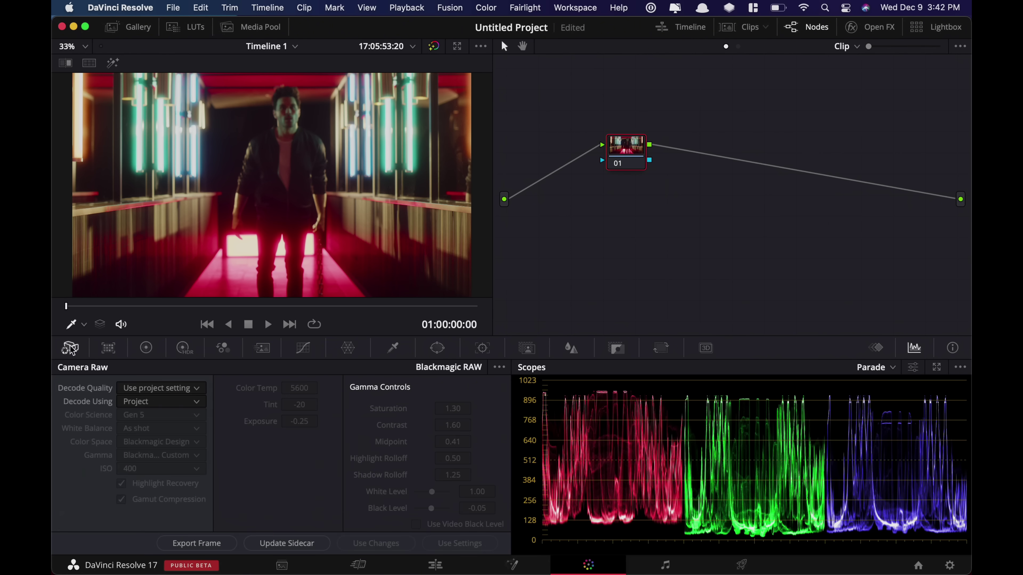
click(190, 401)
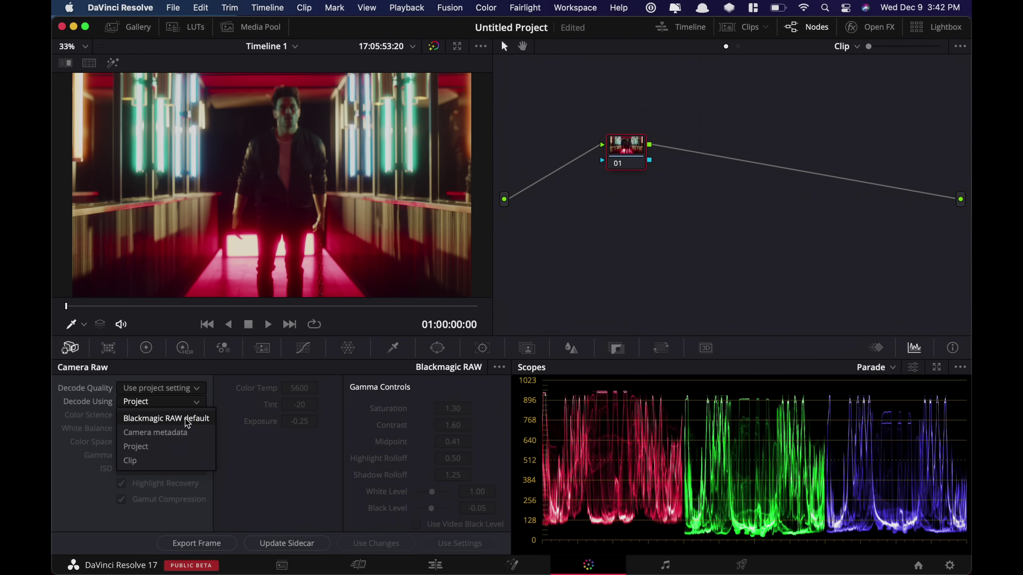
click(161, 419)
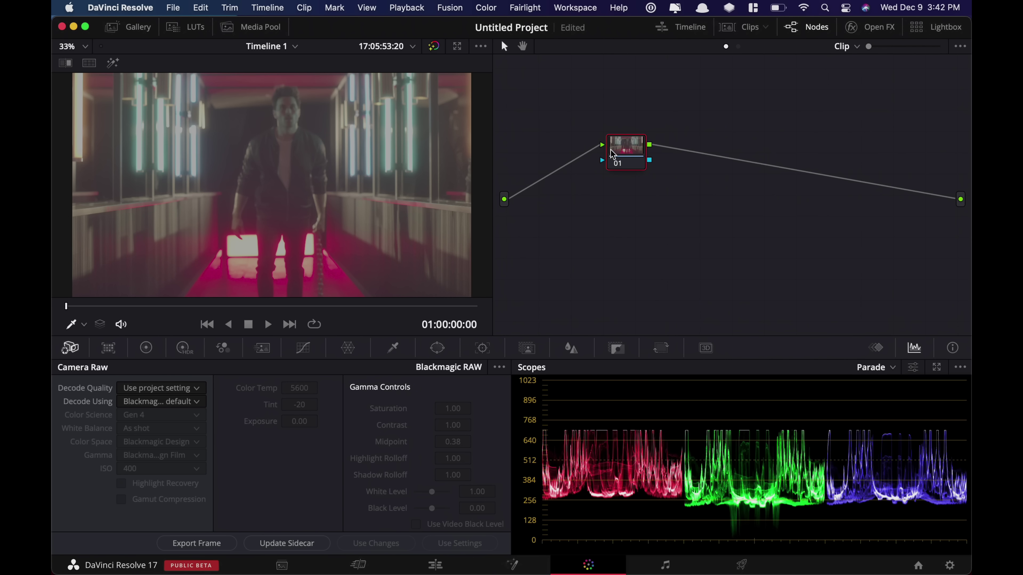
- Add serial nodes up to 04, select node 02, and show the Primaries colour wheels
key(alt+s)
key(alt+s)
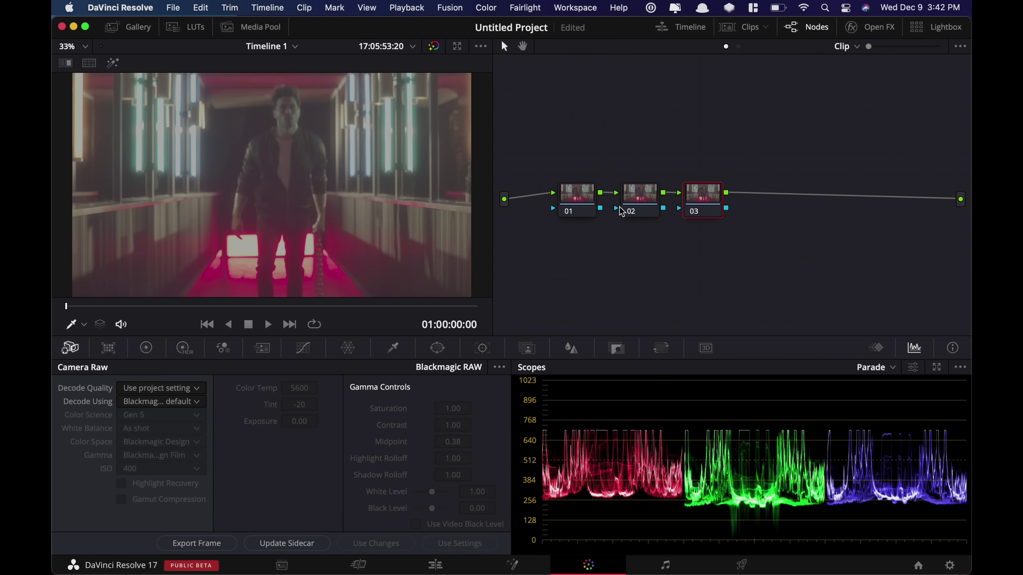
key(alt+s)
click(646, 203)
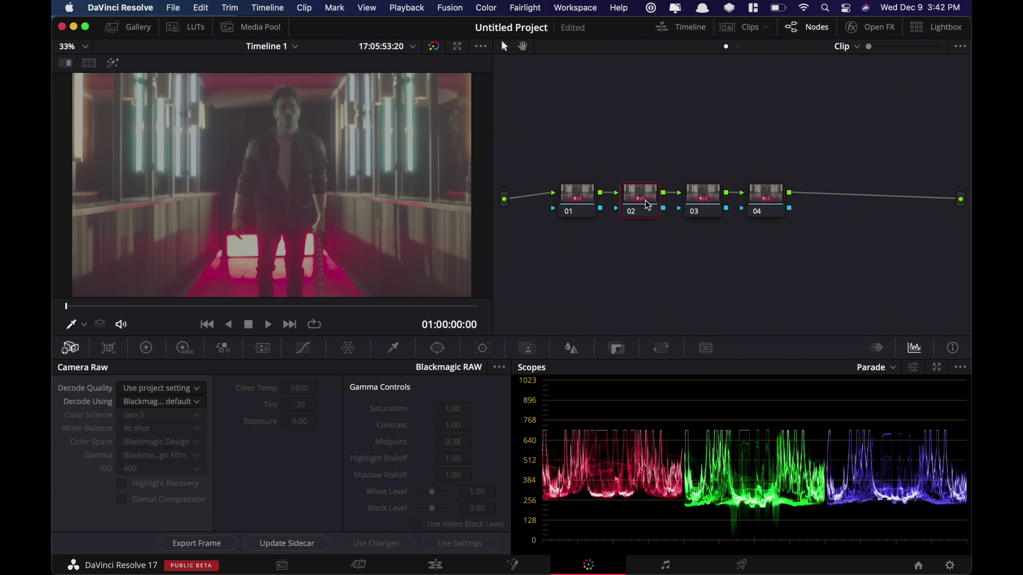
click(146, 348)
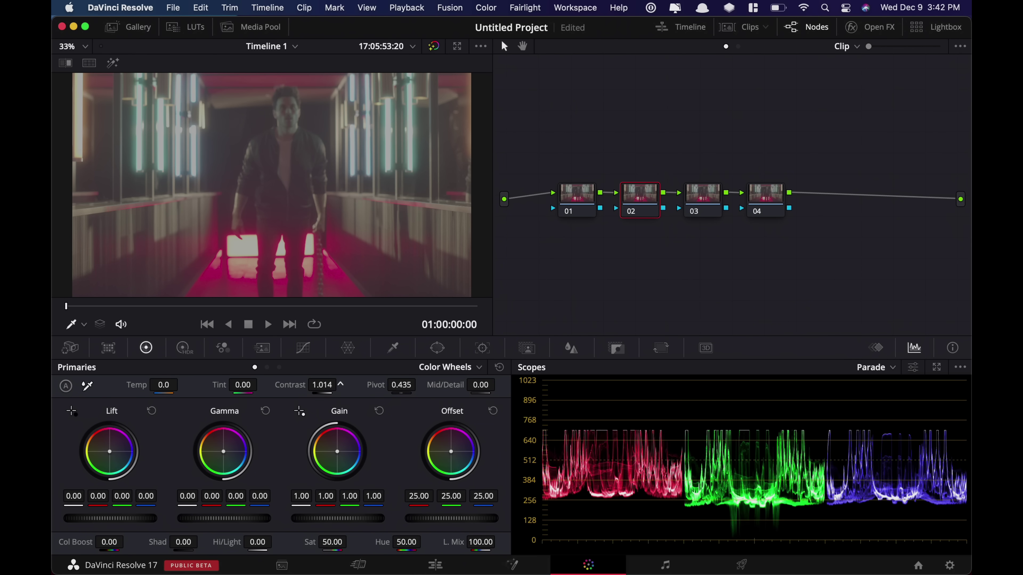
- Raise node 02's contrast to 1.570, compare with it bypassed, then lift node 01's gamma to 0.02
drag(341, 384, 332, 385)
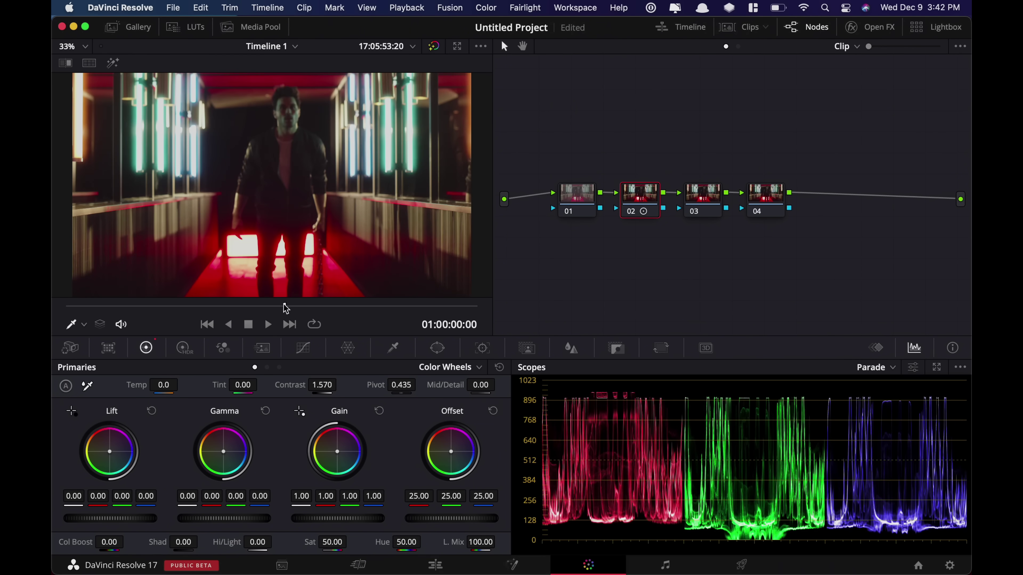
drag(285, 309, 297, 309)
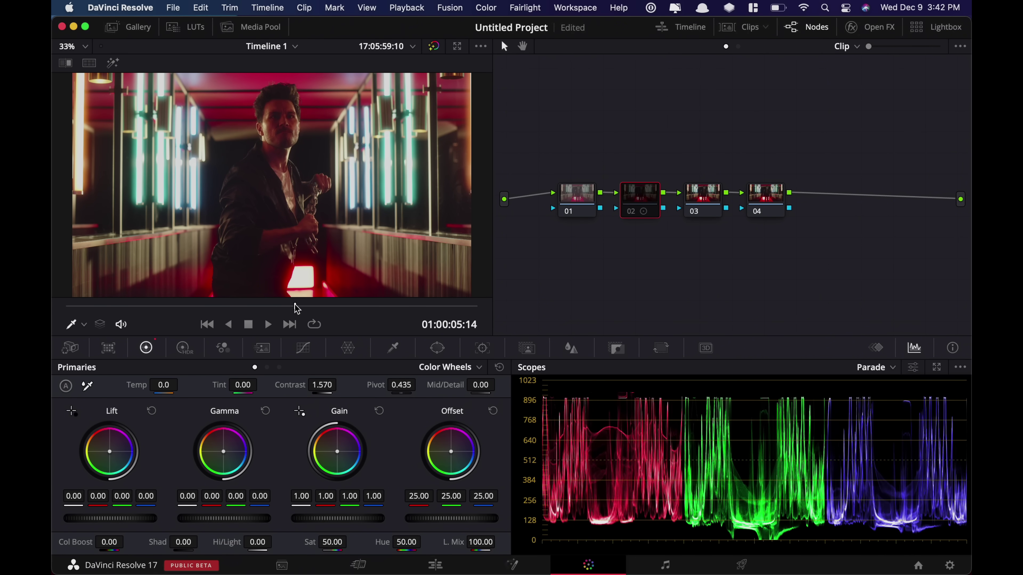
key(super+d)
key(super+d)
key(super+d)
key(super+d)
key(super+d)
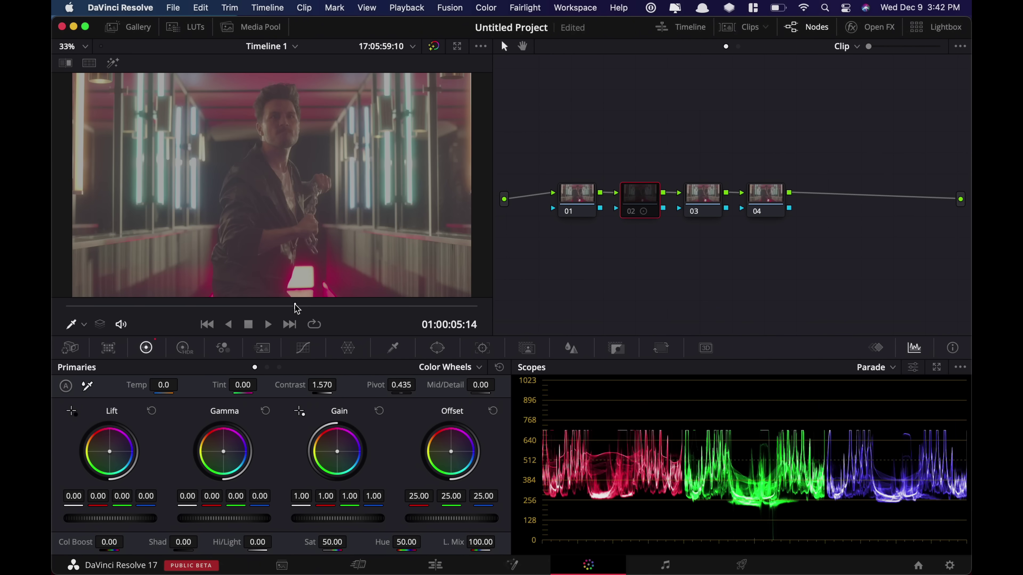
key(super+d)
key(super+d)
key(super+d)
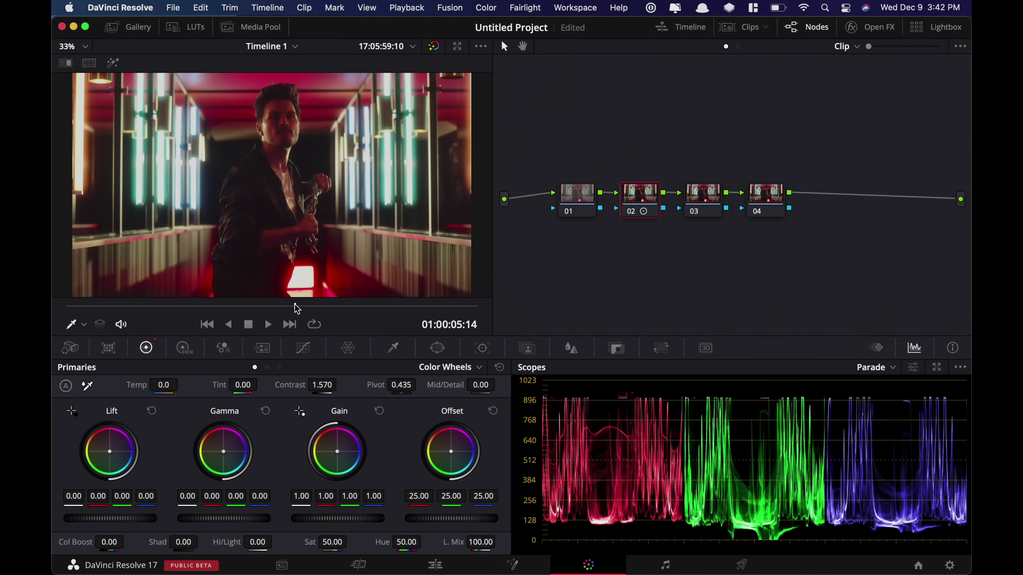
click(583, 212)
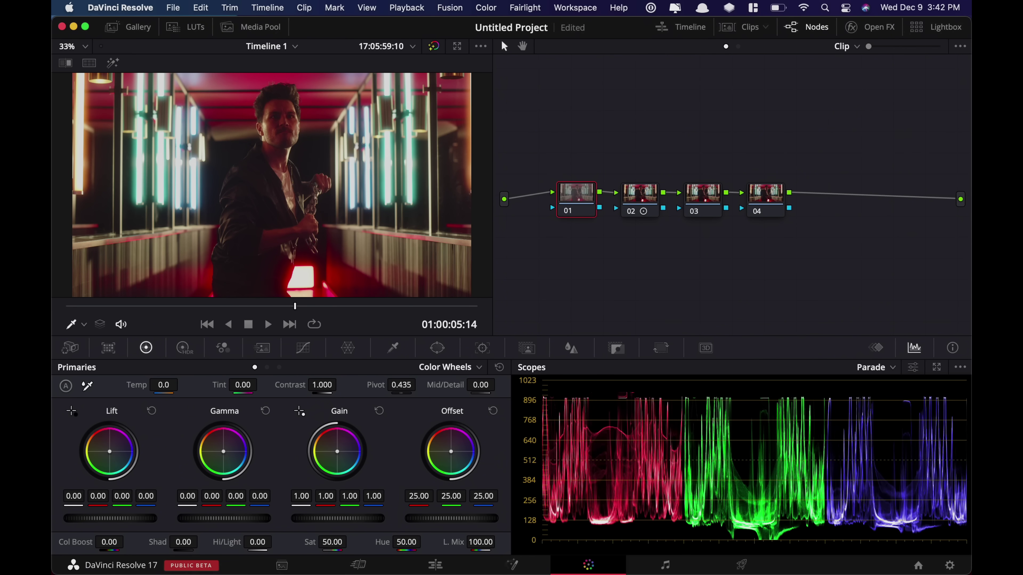
drag(224, 518, 233, 519)
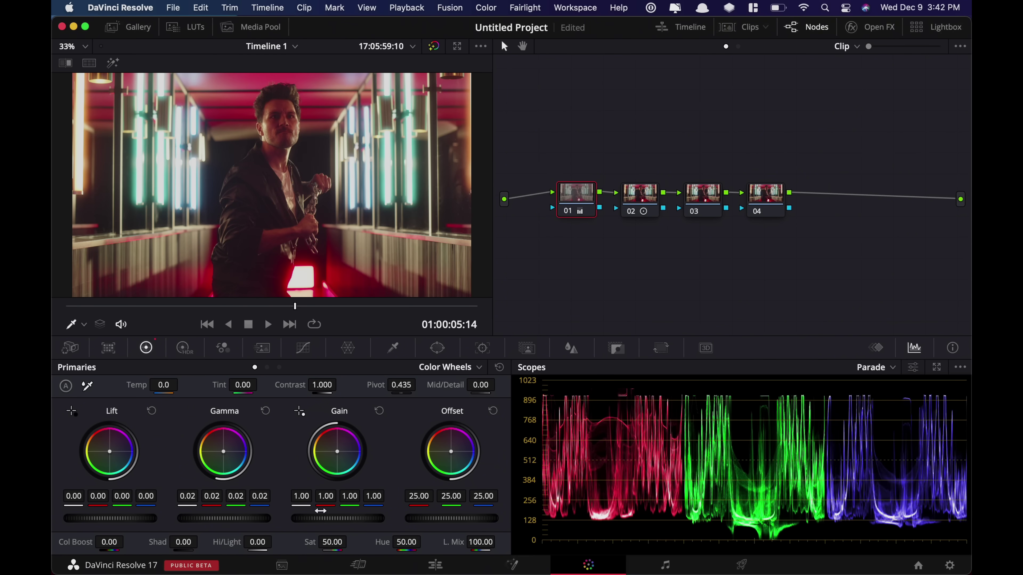
- Lower the first node's gain to 0.93 to darken the highlights
drag(337, 518, 331, 519)
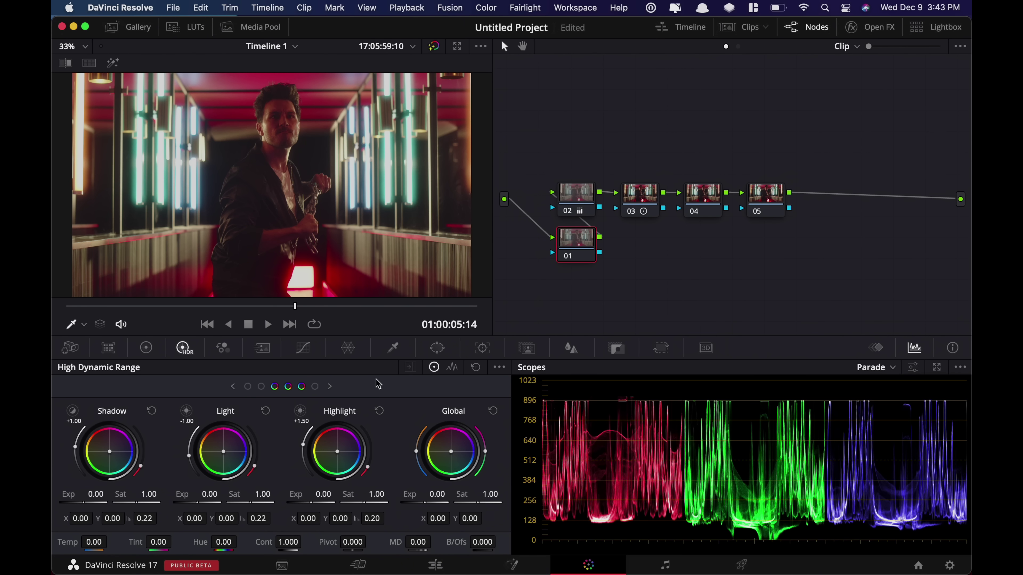
- Set node 01's HDR Highlight zone Min Range to -0.10 and its exposure to 0.70
key(shift+d)
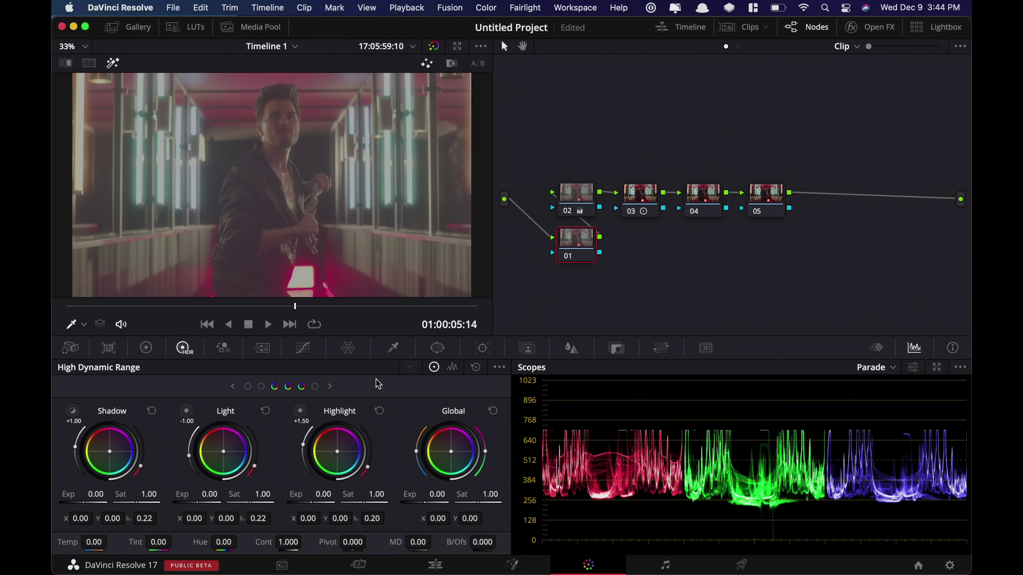
click(453, 367)
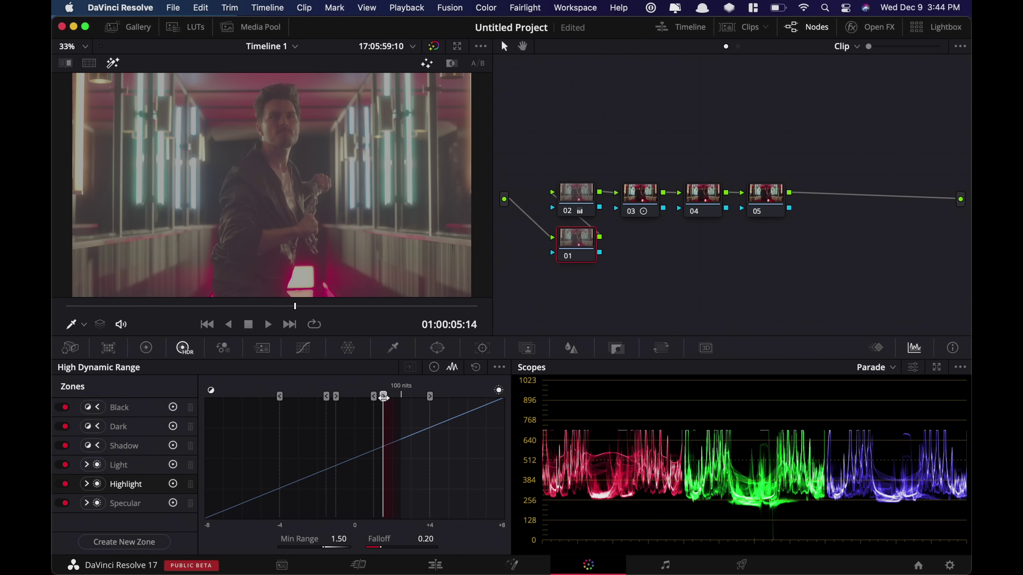
drag(383, 397, 354, 397)
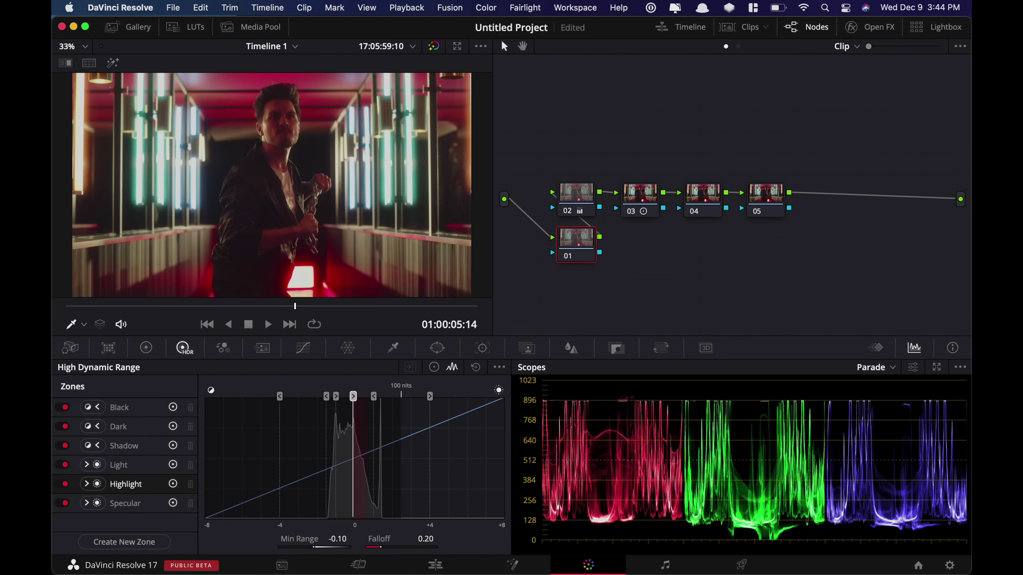
click(433, 367)
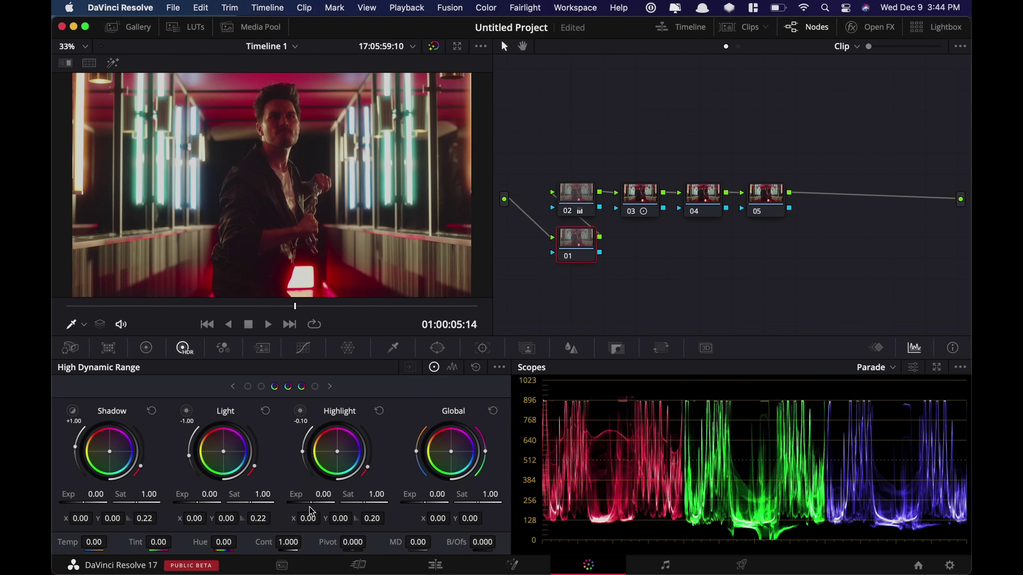
drag(337, 482, 375, 481)
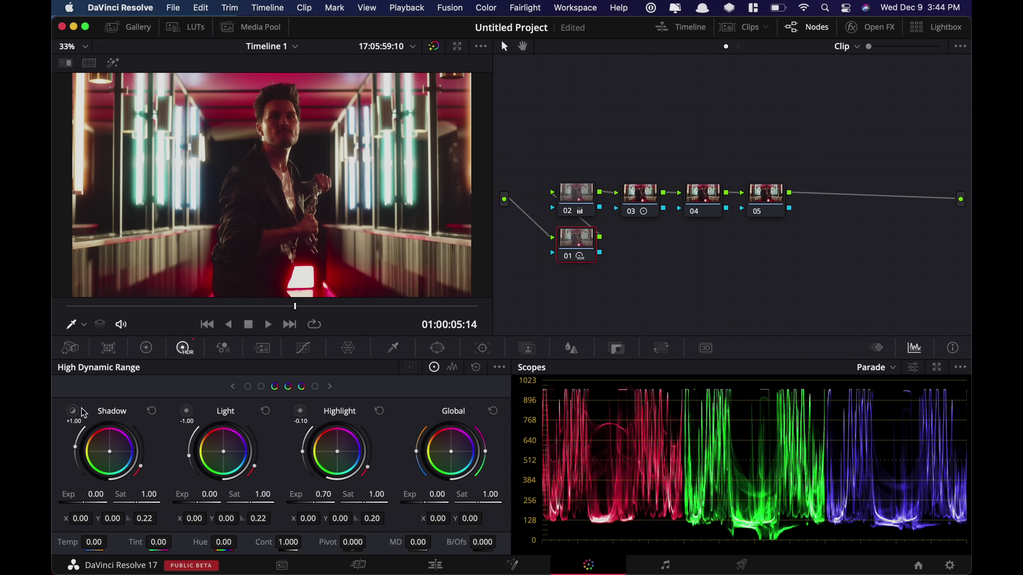
click(72, 411)
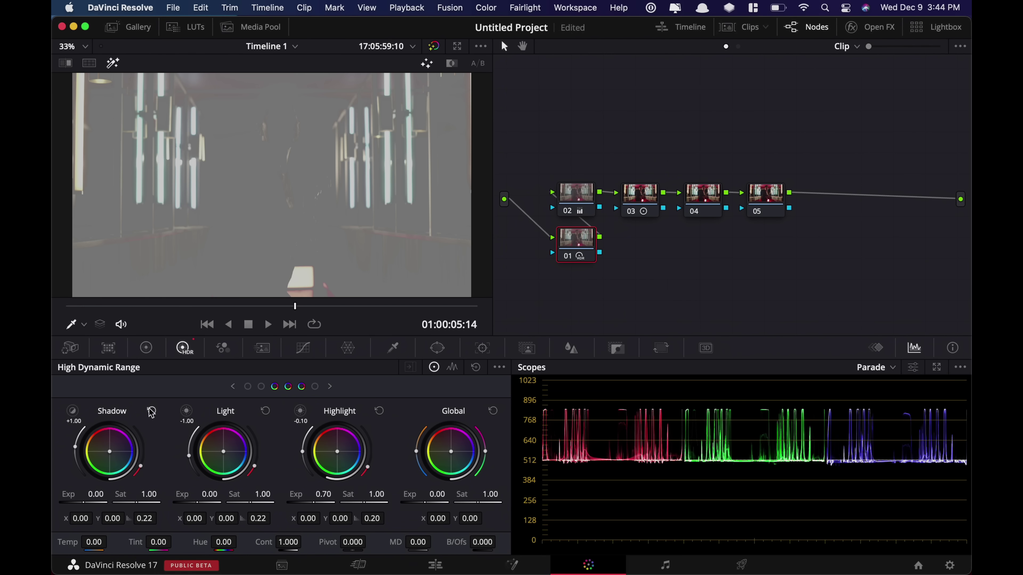
- Bring the Dark zone into the HDR wheels and narrow its Max Range from -1.50 to -0.96
click(72, 411)
click(233, 388)
click(72, 412)
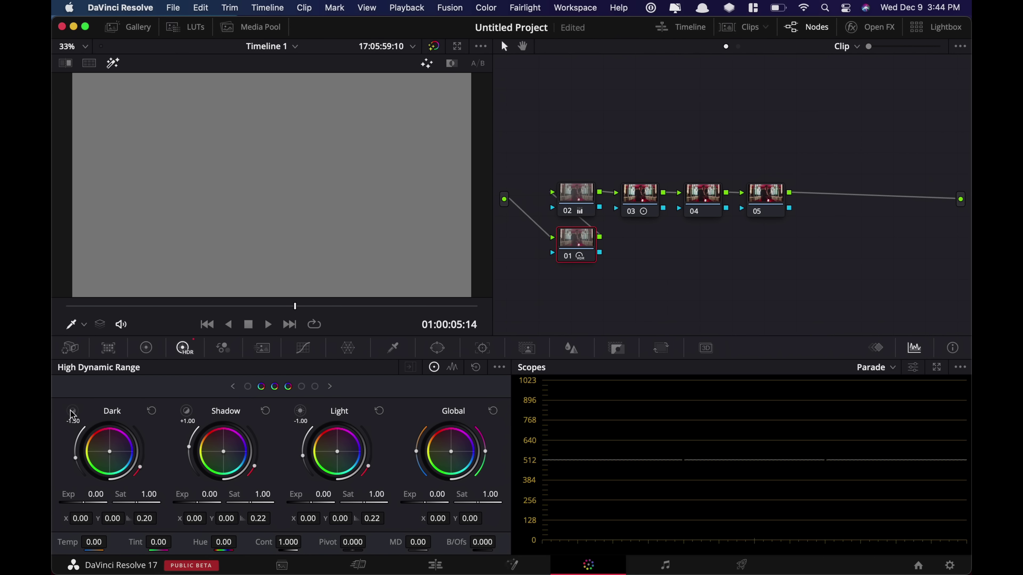
click(72, 411)
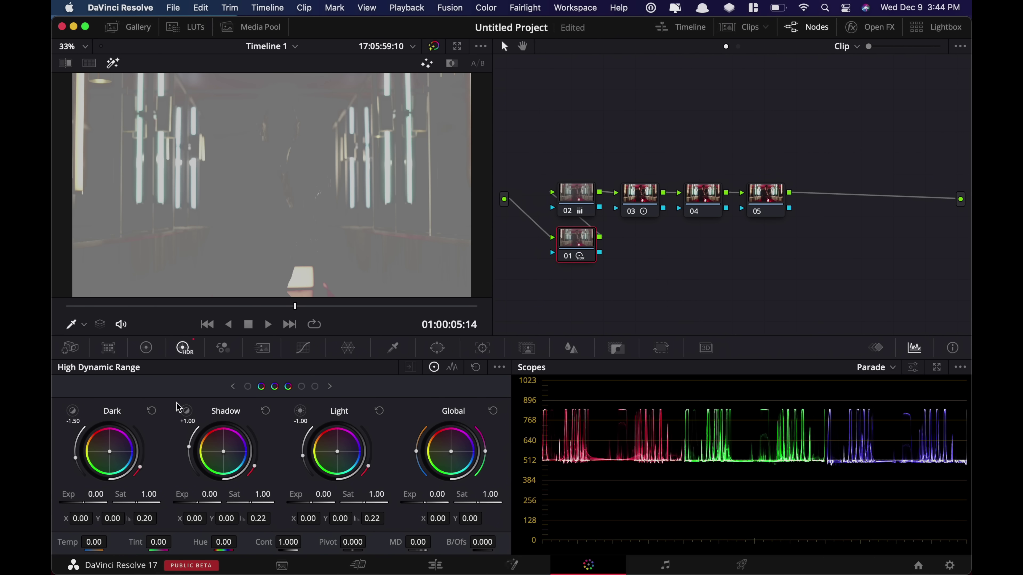
click(453, 367)
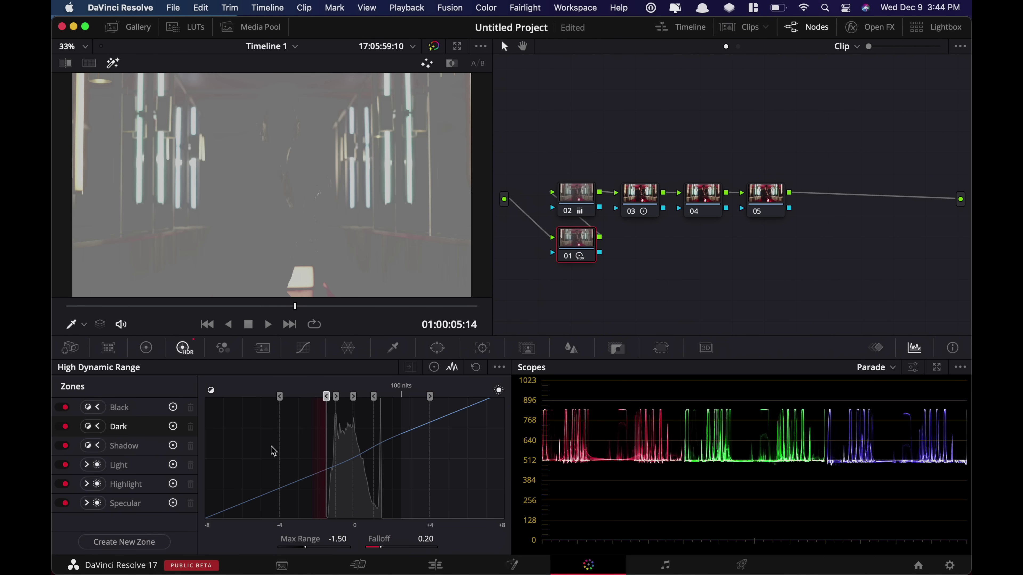
mouse_move(327, 398)
mouse_down()
mouse_move(349, 397)
mouse_move(336, 399)
mouse_up()
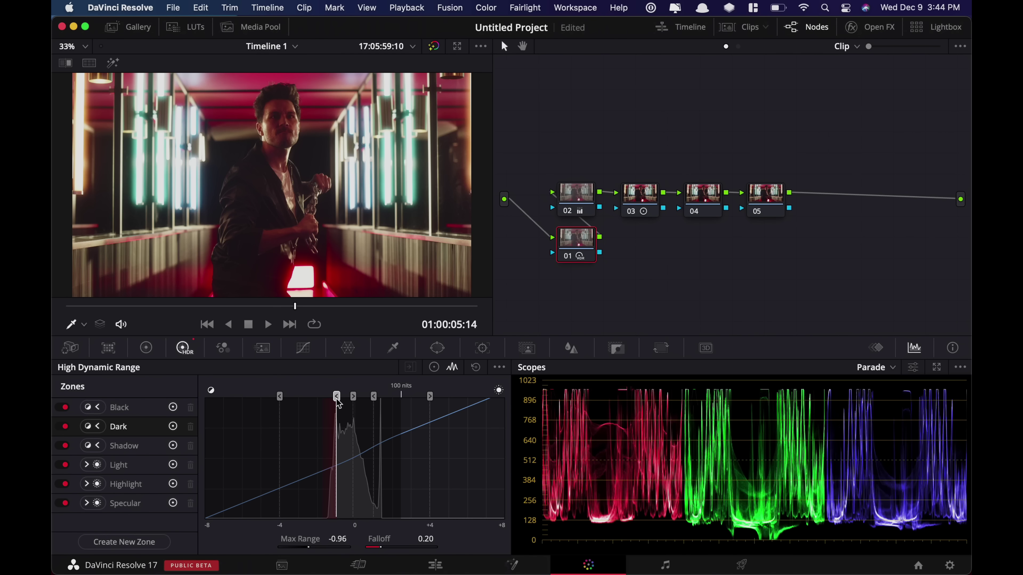
click(434, 367)
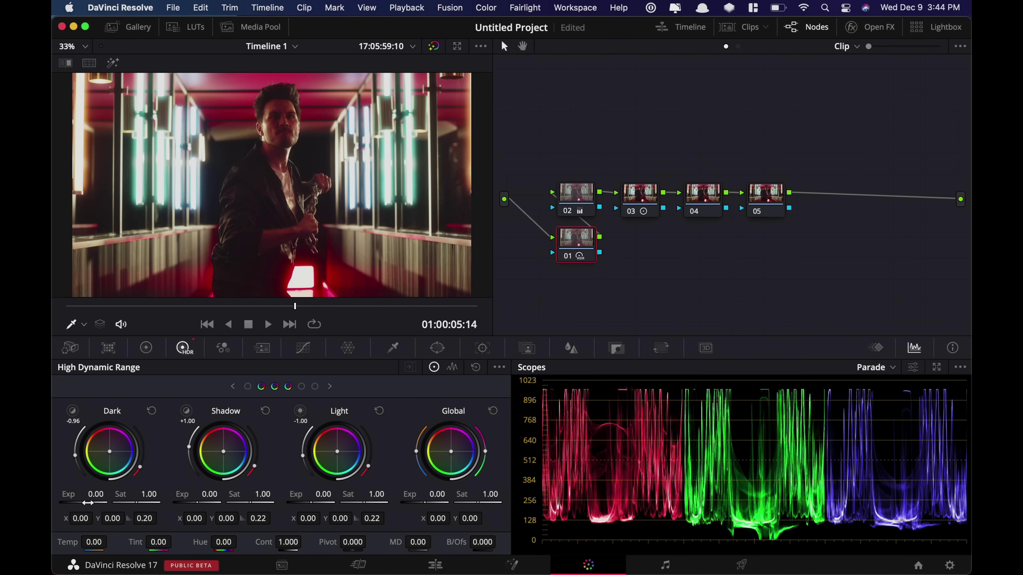
- Lower node 01's HDR Dark zone exposure to about -1.27, then show node 02's primary wheels
drag(94, 494, 92, 495)
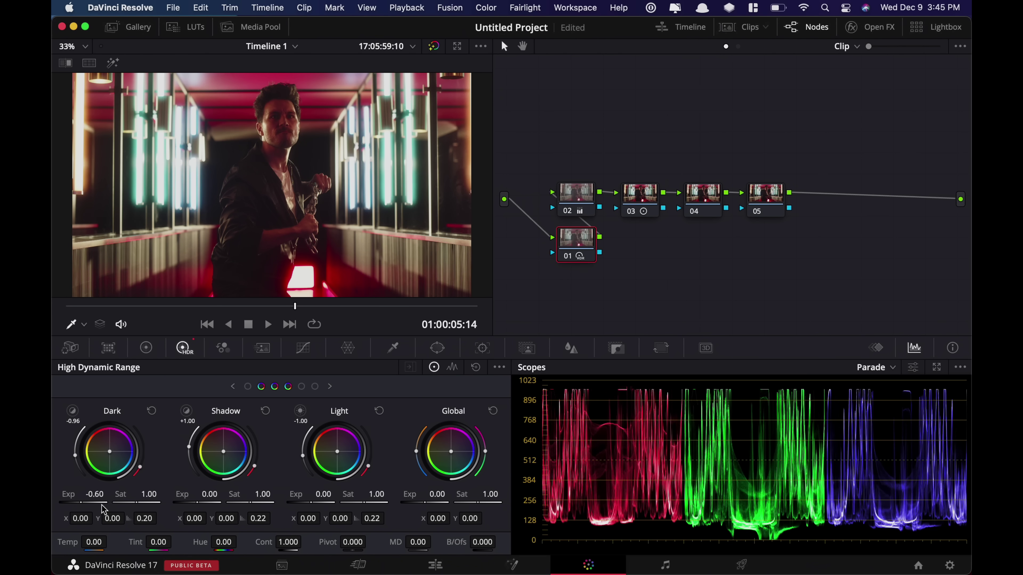
drag(92, 495, 96, 493)
click(583, 197)
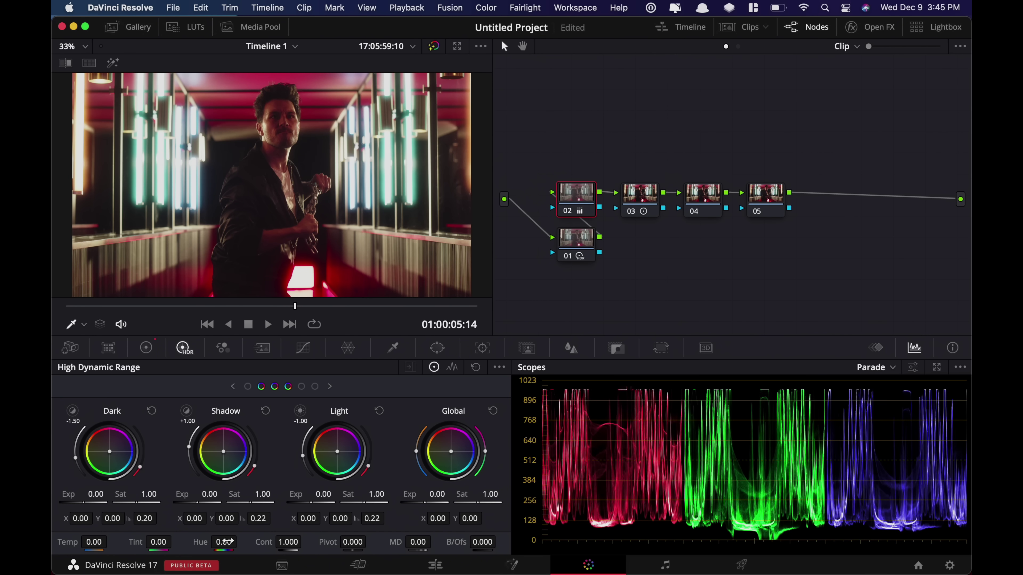
click(147, 349)
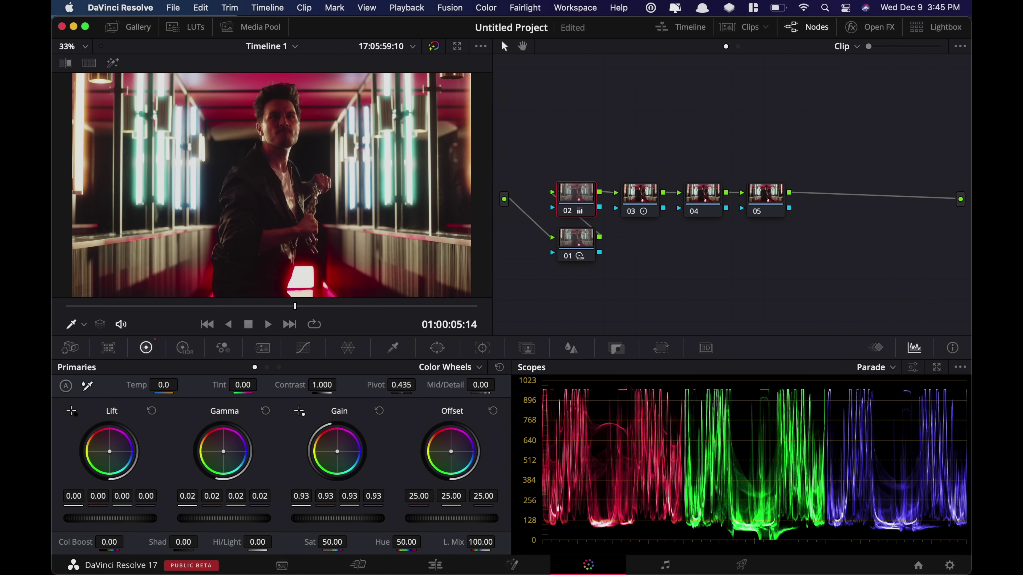
- Raise node 02's saturation from 50.00 to 64.40, then select node 04
mouse_move(332, 542)
mouse_down()
mouse_move(362, 542)
mouse_move(331, 546)
mouse_up()
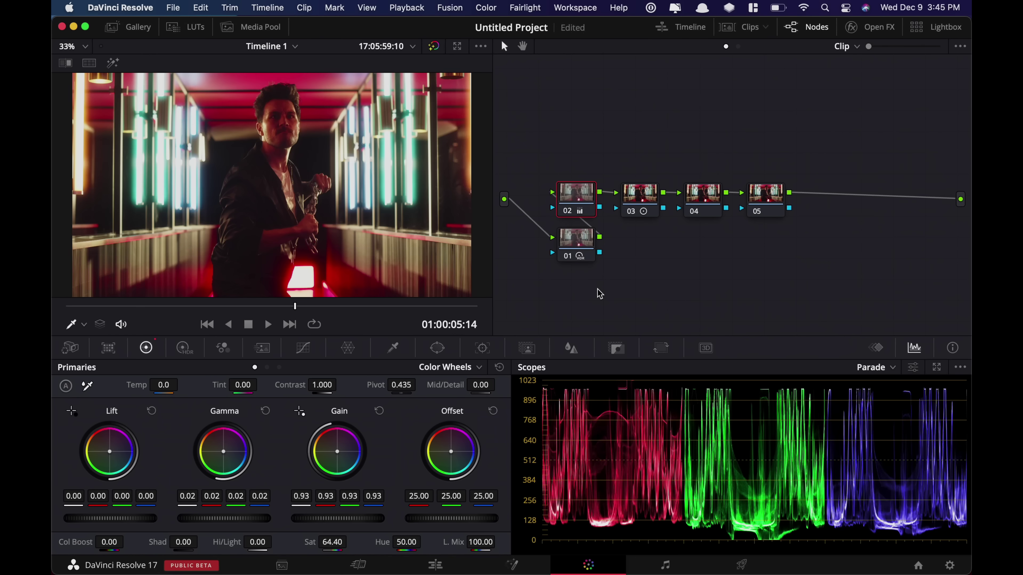
click(692, 203)
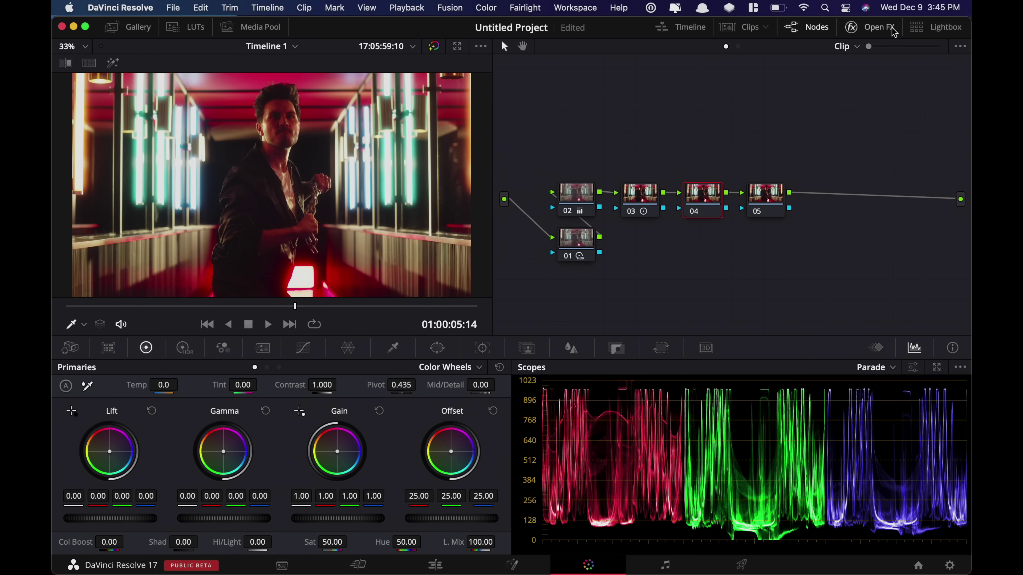
click(862, 27)
- Apply the Glow effect to node 04 and set its composite type to Softlight
click(936, 47)
text(glow)
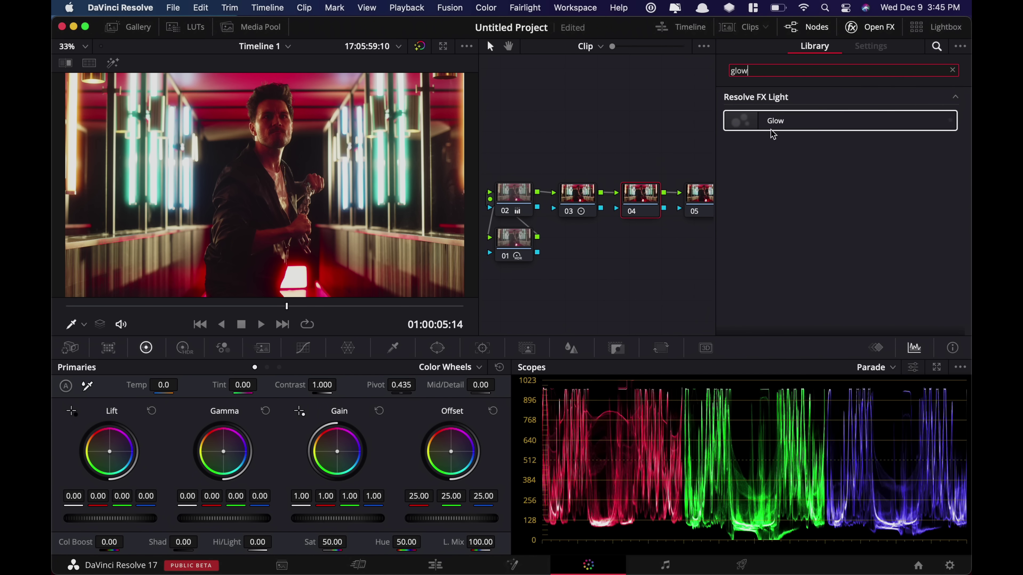
drag(771, 129, 636, 212)
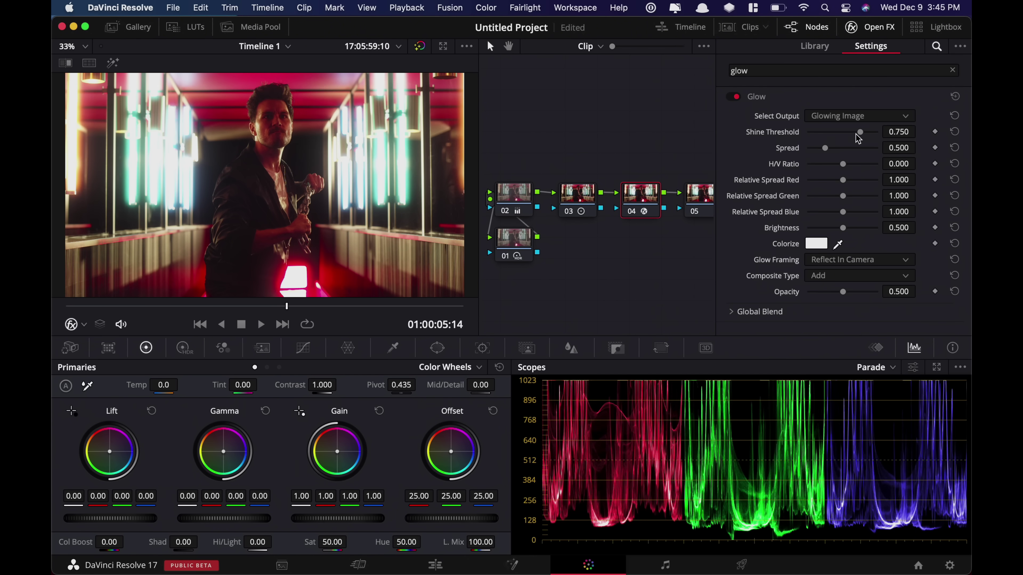
click(847, 280)
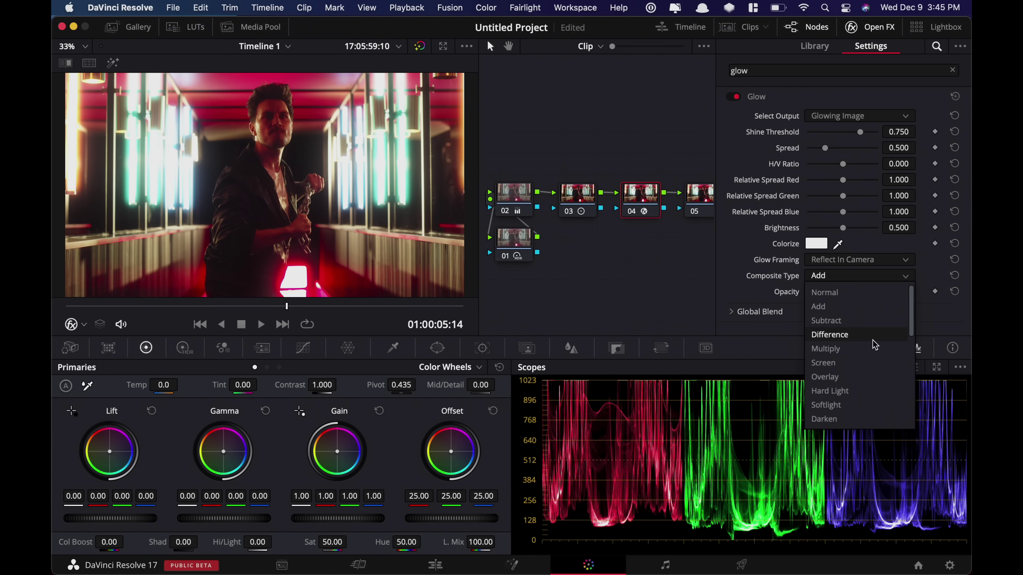
click(841, 407)
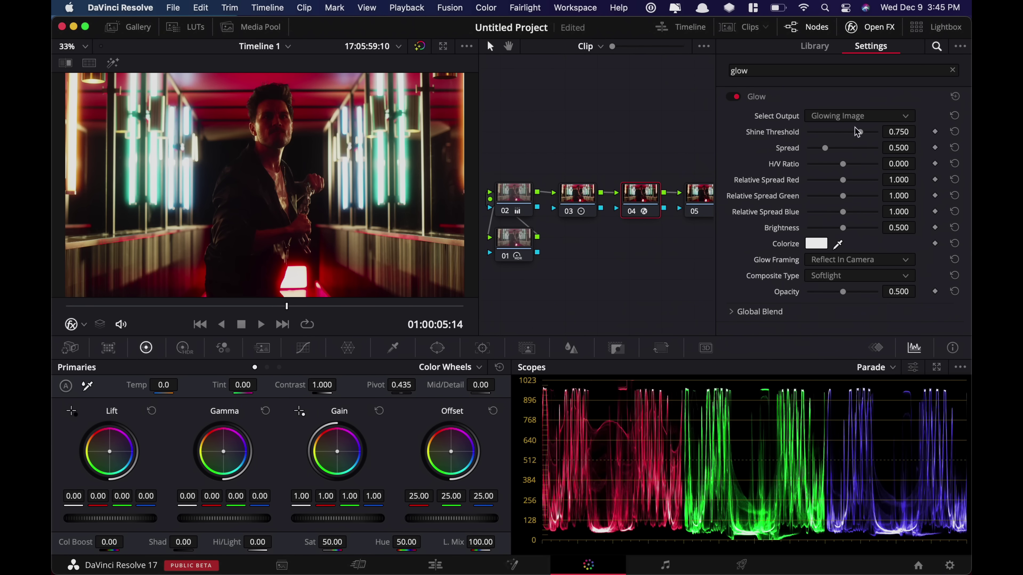
- Set Glow Shine Threshold 0, Spread 0.183, Brightness 0.413 and Global Blend 0.633, then disable the node
drag(859, 132, 749, 137)
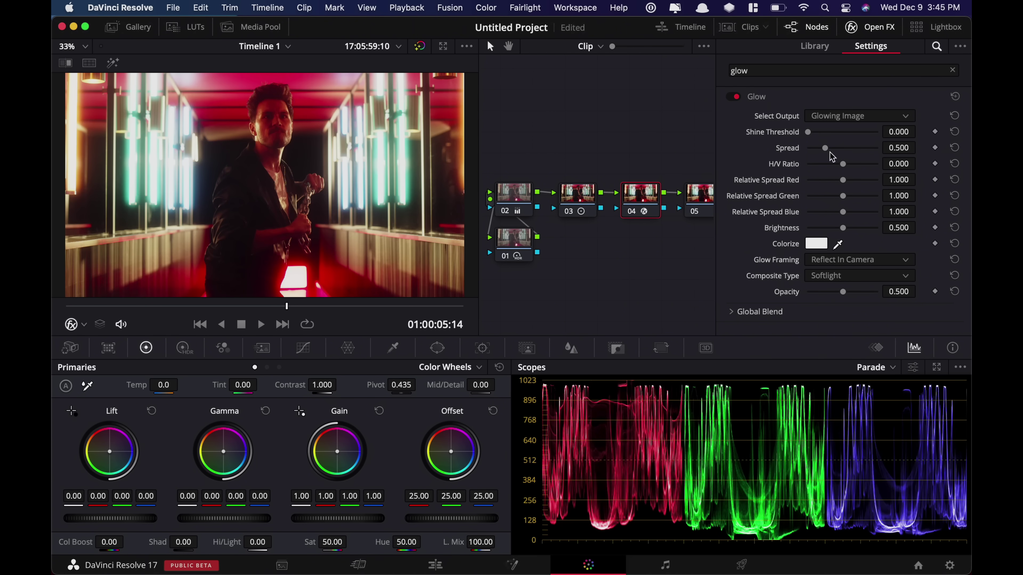
drag(824, 148, 808, 148)
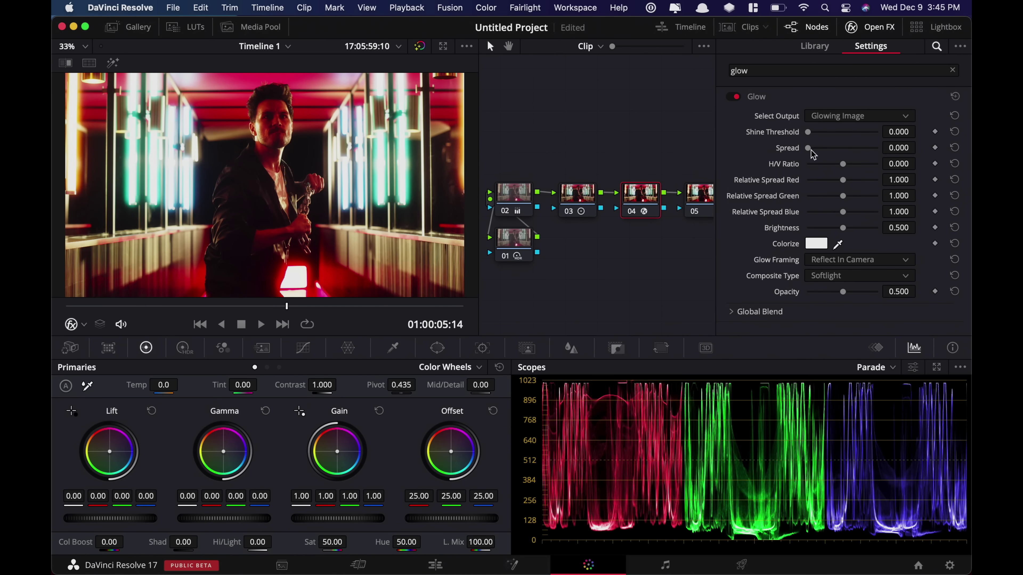
mouse_move(811, 150)
mouse_down()
mouse_move(864, 146)
mouse_move(802, 139)
mouse_move(815, 139)
mouse_up()
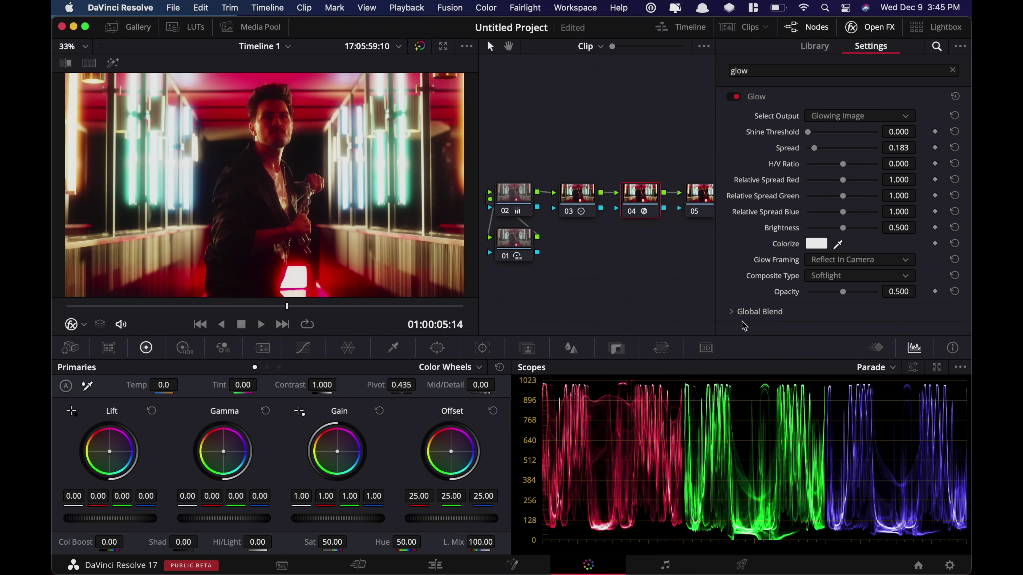
click(731, 311)
scroll(733, 310, down, 1)
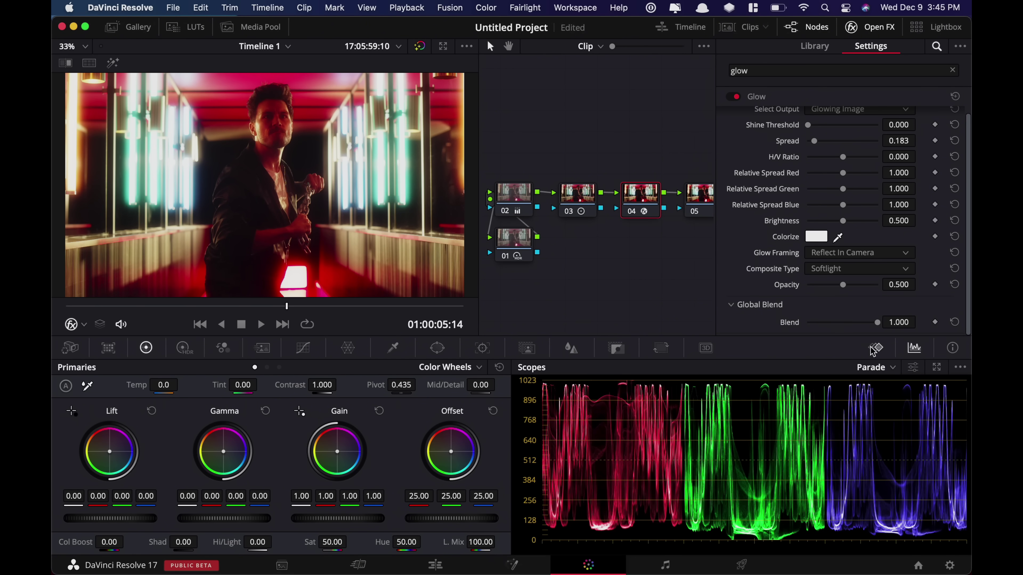
drag(863, 325, 845, 324)
drag(831, 222, 837, 223)
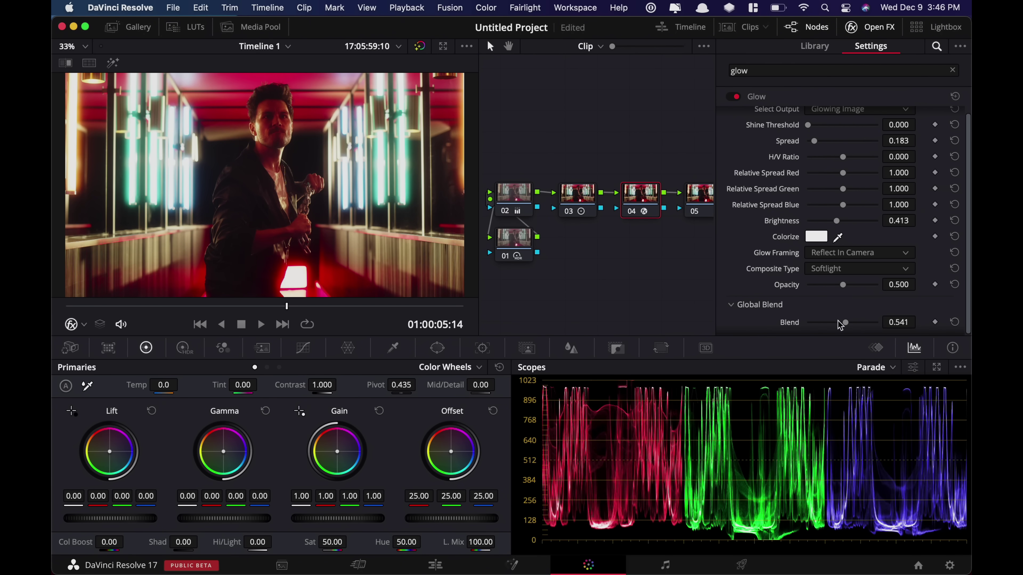
drag(847, 325, 853, 324)
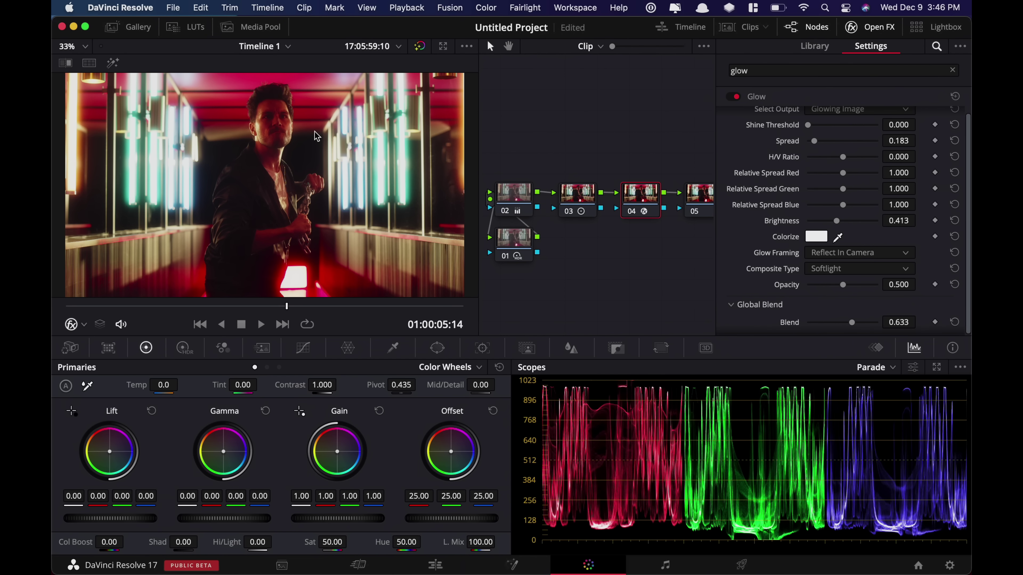
key(ctrl+d)
key(ctrl+d)
key(ctrl+d)
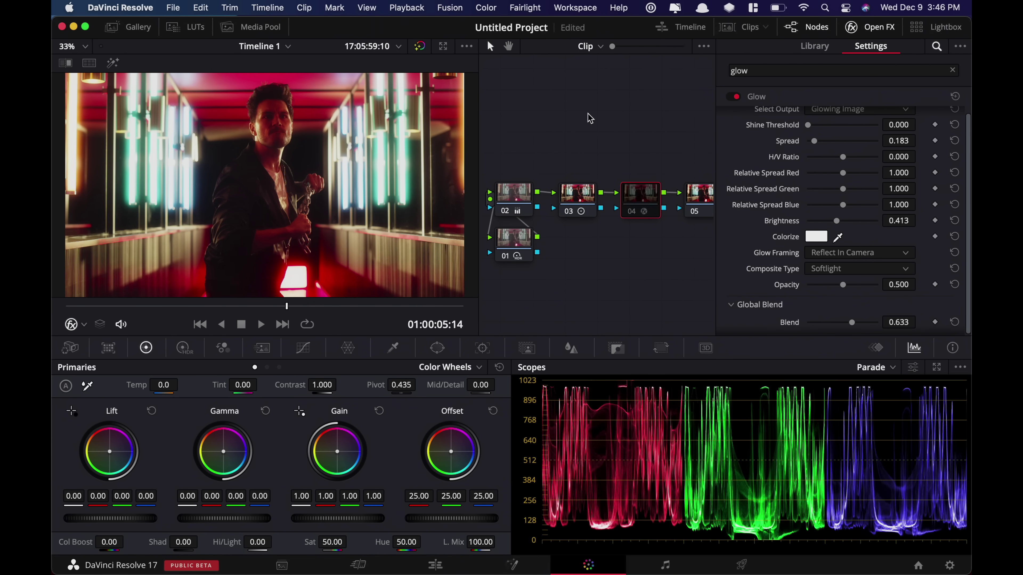
- Close the effect settings and play the clip from the start to check performance
click(882, 29)
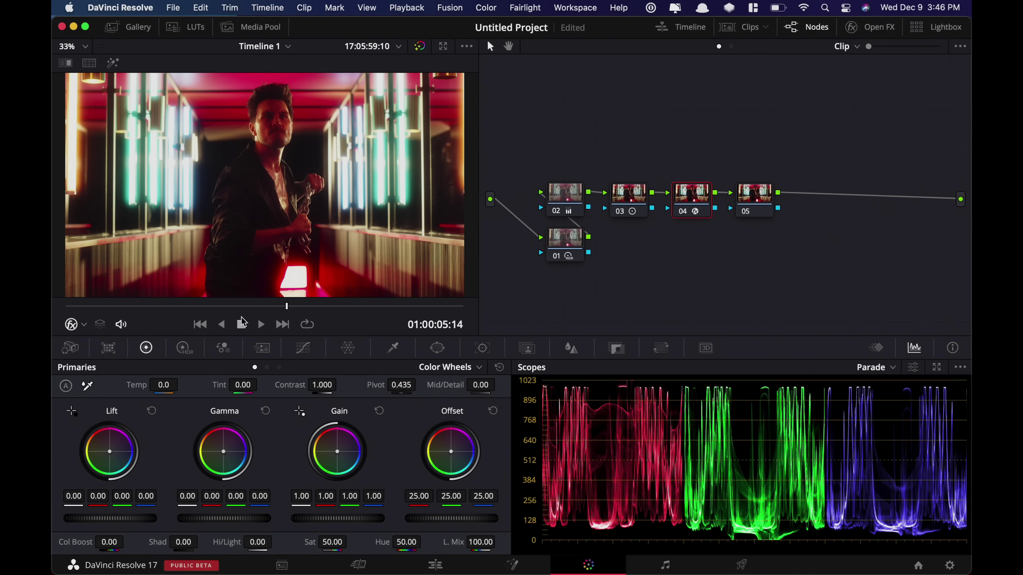
click(58, 307)
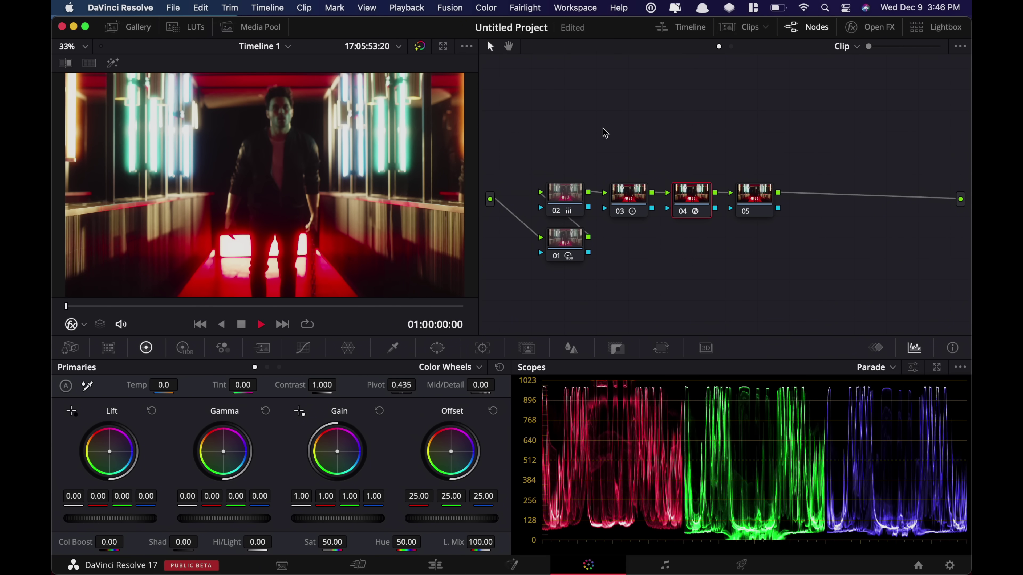
key(space)
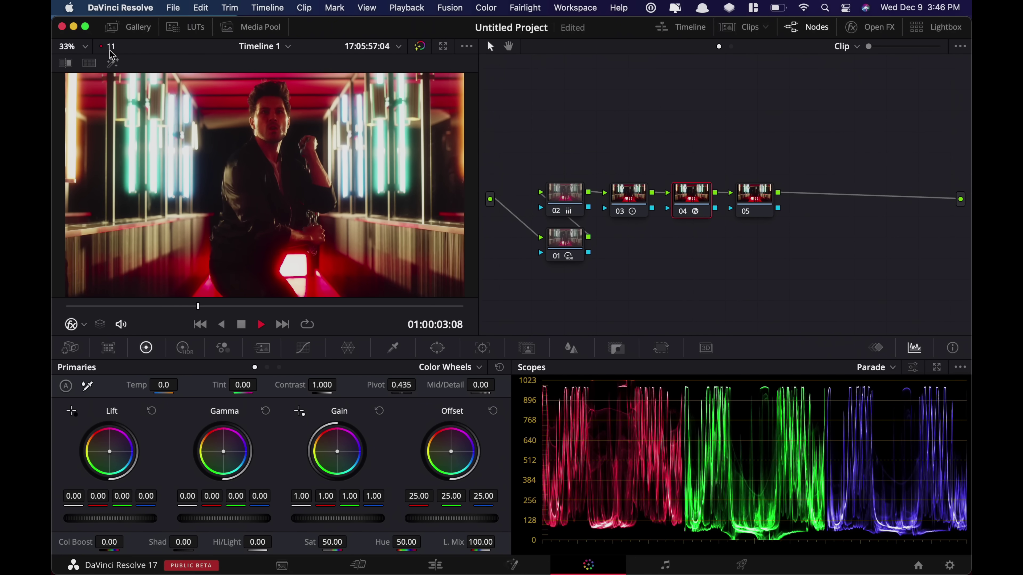
key(space)
- Toggle node 04's glow off and back on, then play the clip again to compare
key(ctrl+d)
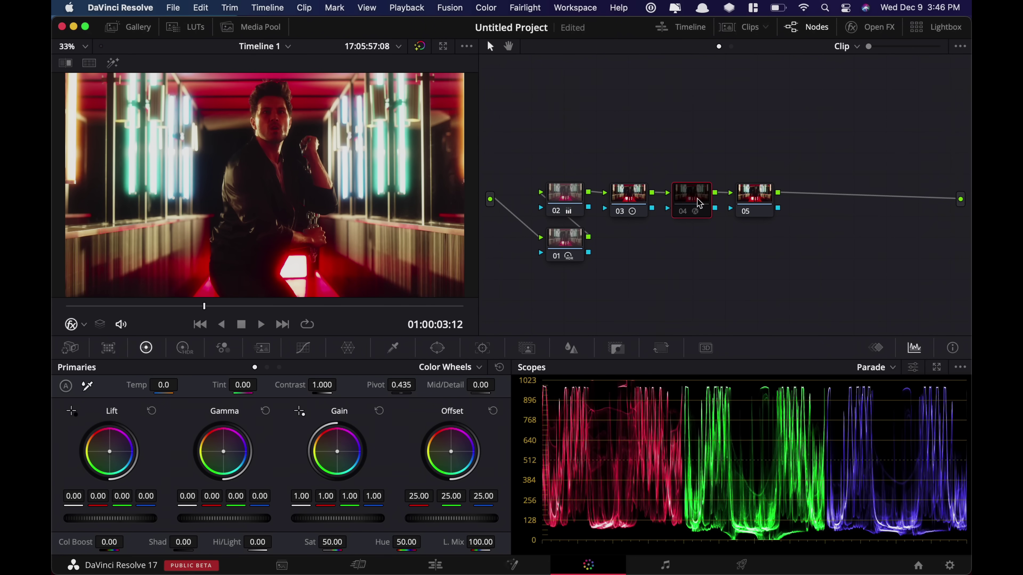
key(ctrl+d)
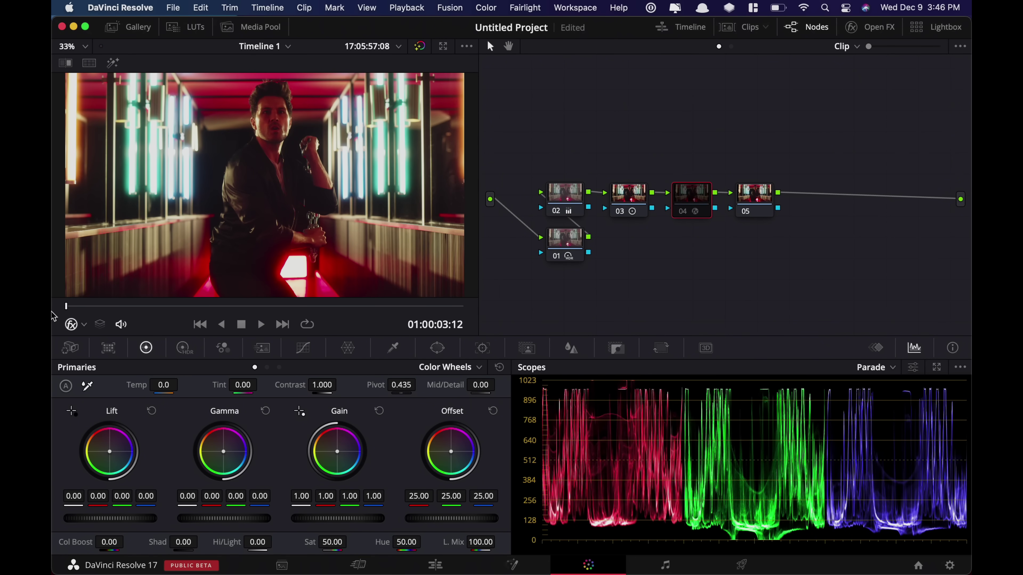
key(space)
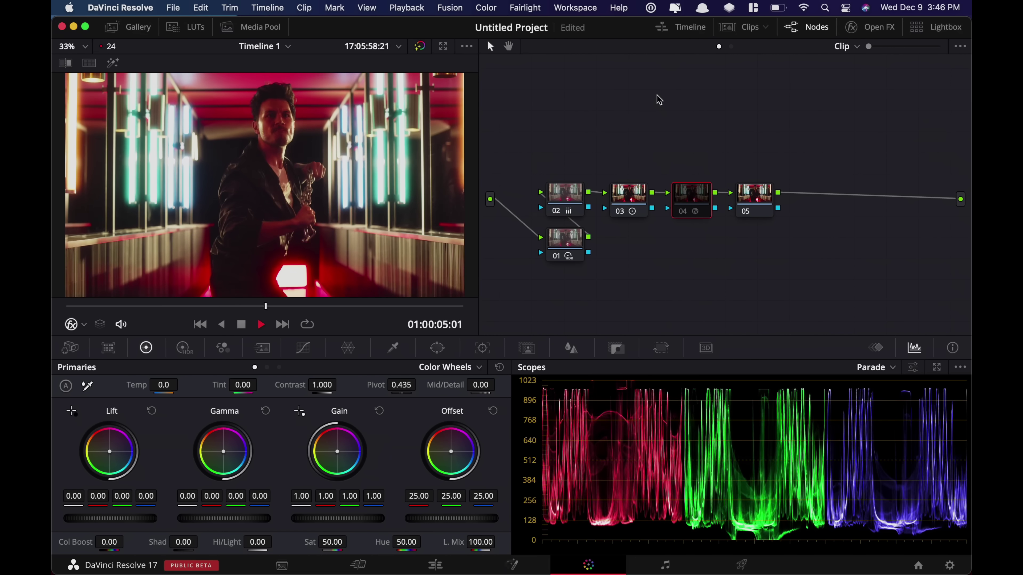
key(space)
key(space)
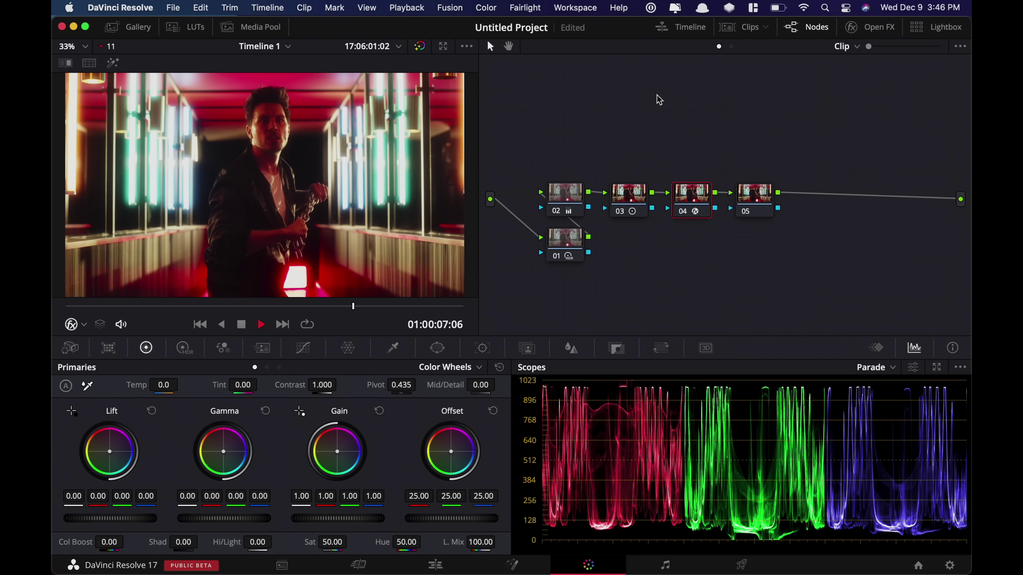
key(space)
- Add a Film Grain effect to node 05 using the 16mm Reversal preset
click(767, 209)
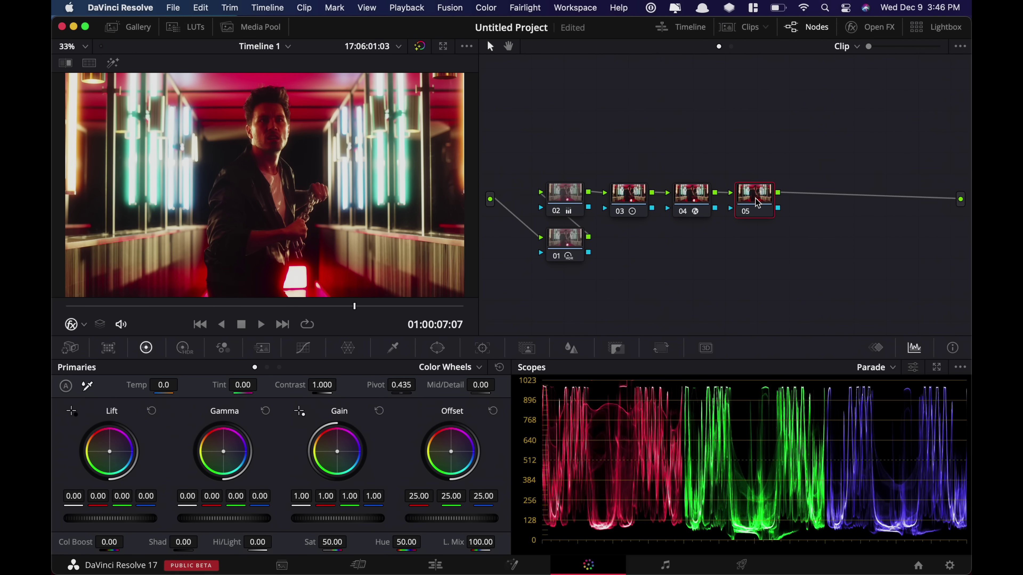
click(877, 29)
key(super+a)
text(grain)
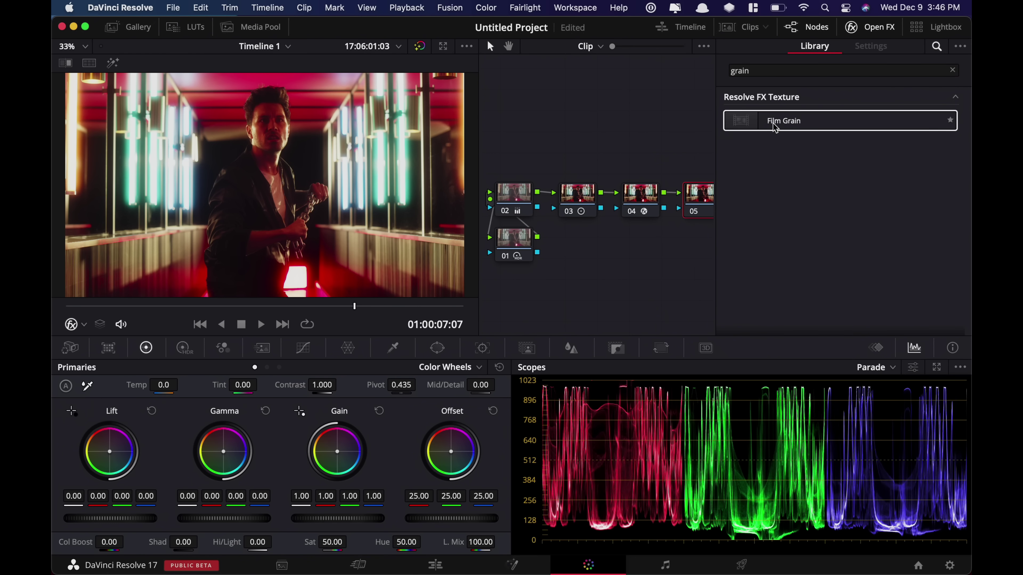
drag(774, 126, 703, 214)
scroll(831, 133, up, 1)
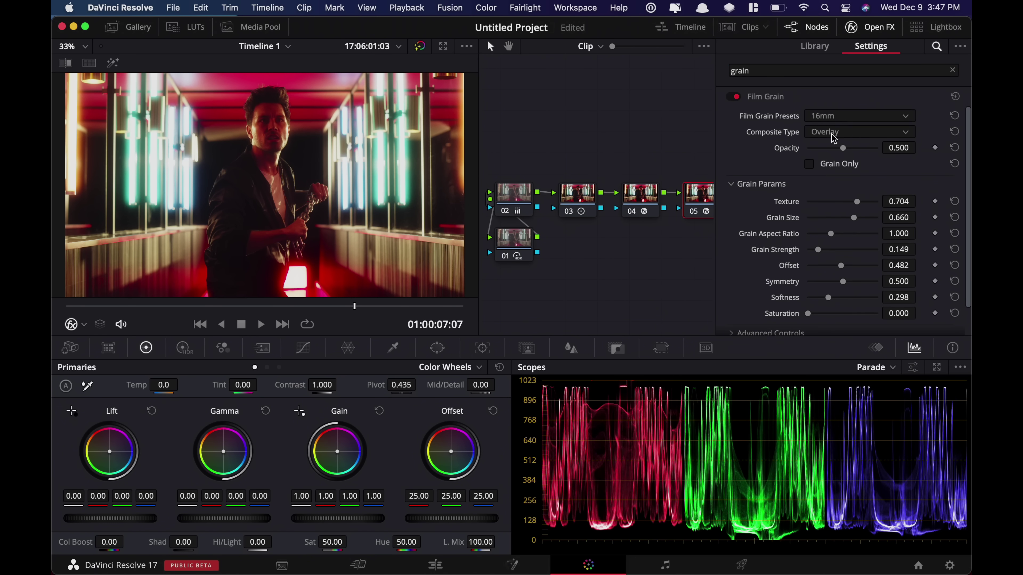
click(850, 117)
scroll(857, 200, down, 3)
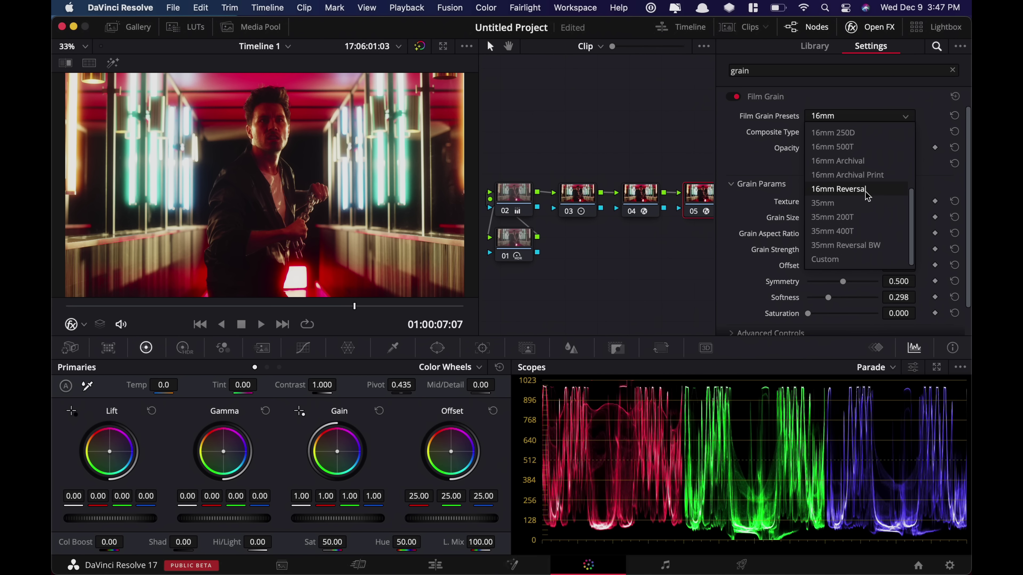
click(859, 189)
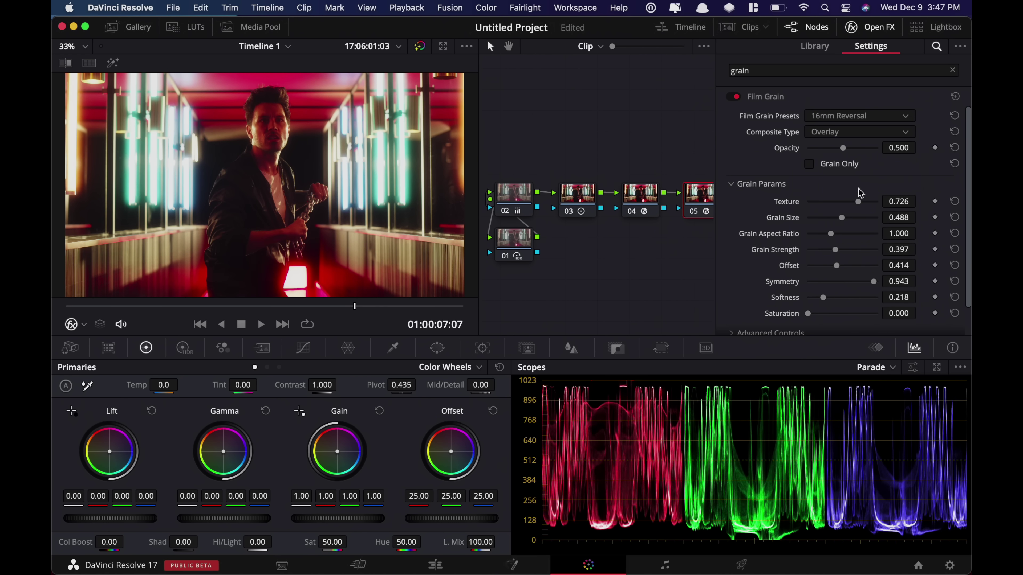
click(887, 32)
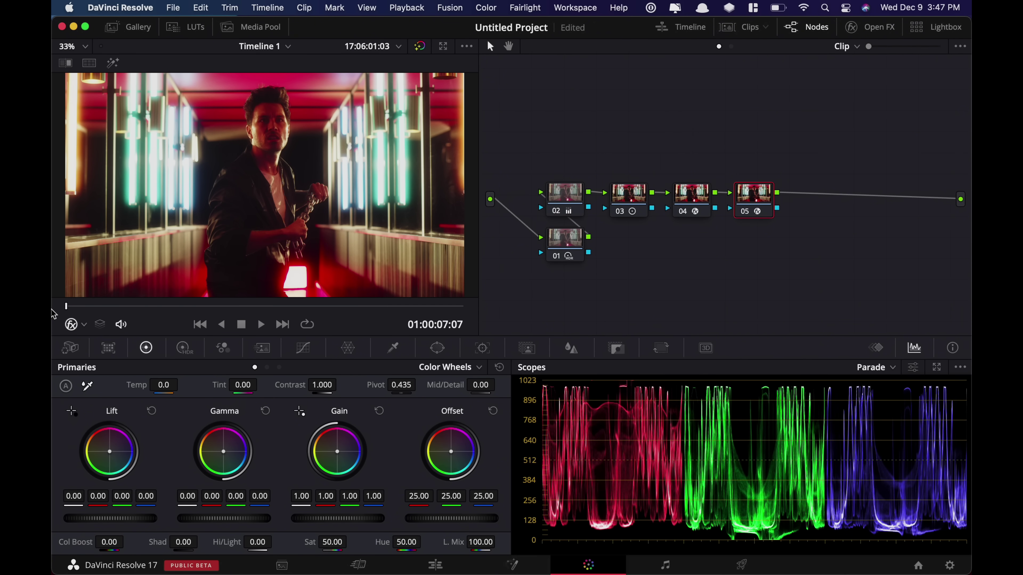
- Play the graded clip from the start and switch off the glow and grain nodes to compare
key(Home)
key(space)
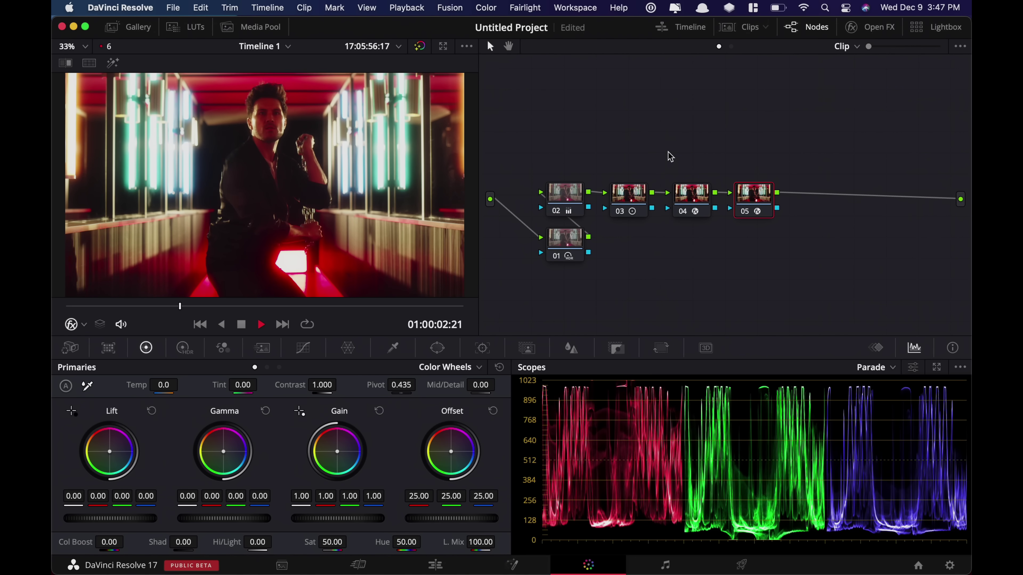
key(super+d)
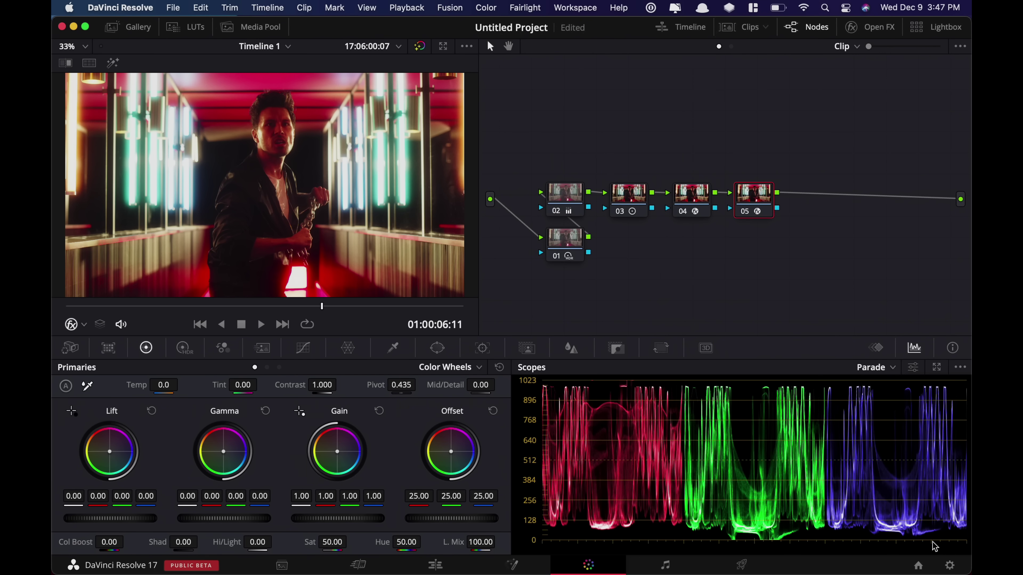
- Change the project's timeline resolution to 1920 x 1080 HD and save the settings
click(950, 566)
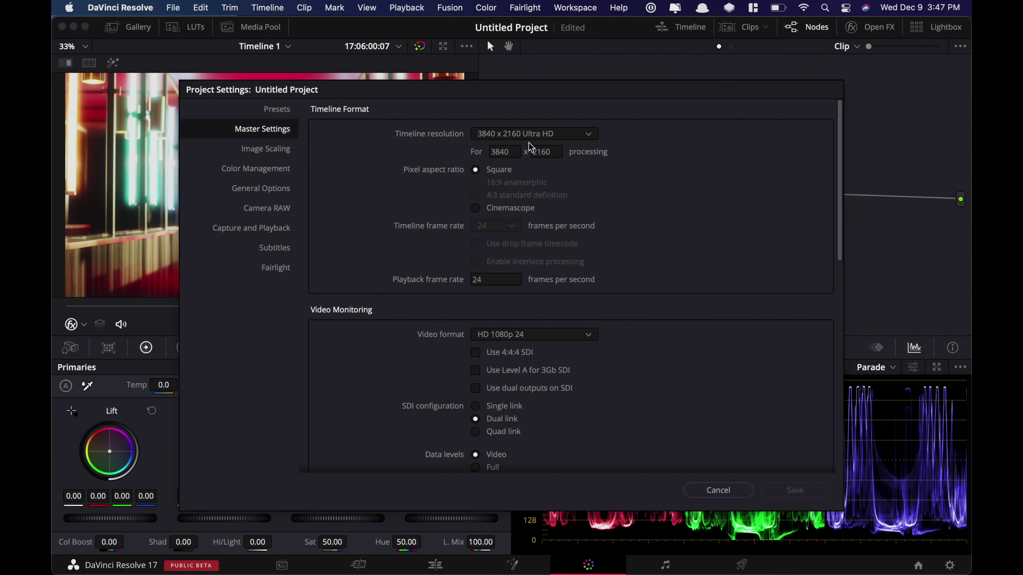
click(522, 133)
click(510, 192)
click(794, 490)
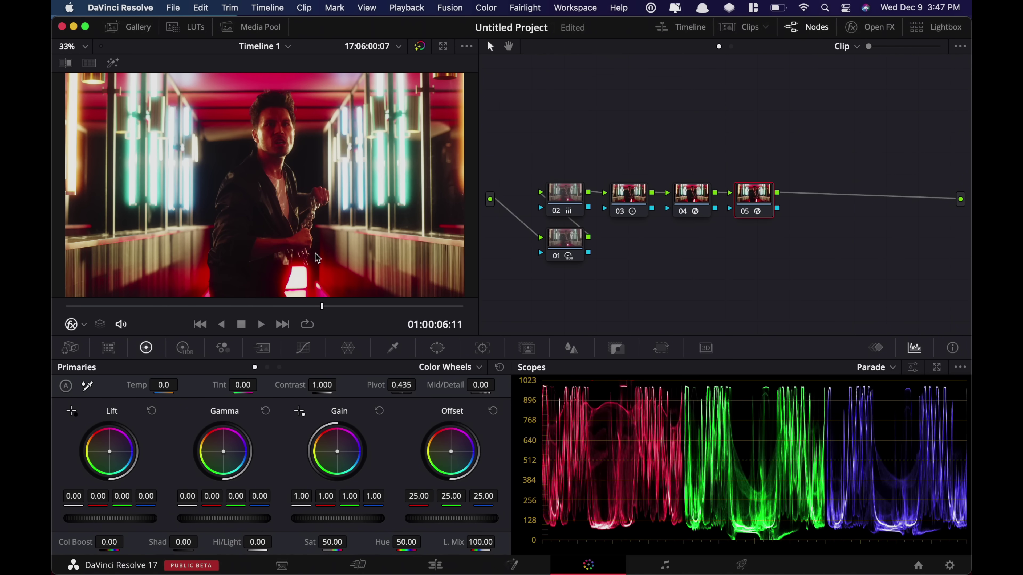
- Play the clip from the start at 1080p, then move node 05 below the main chain
key(Home)
key(space)
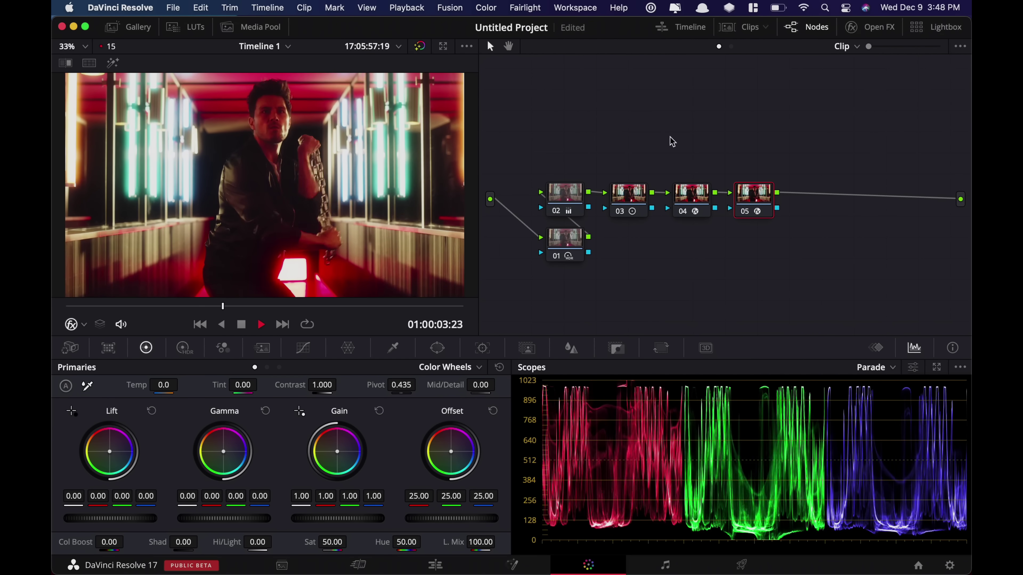
key(space)
drag(758, 198, 835, 299)
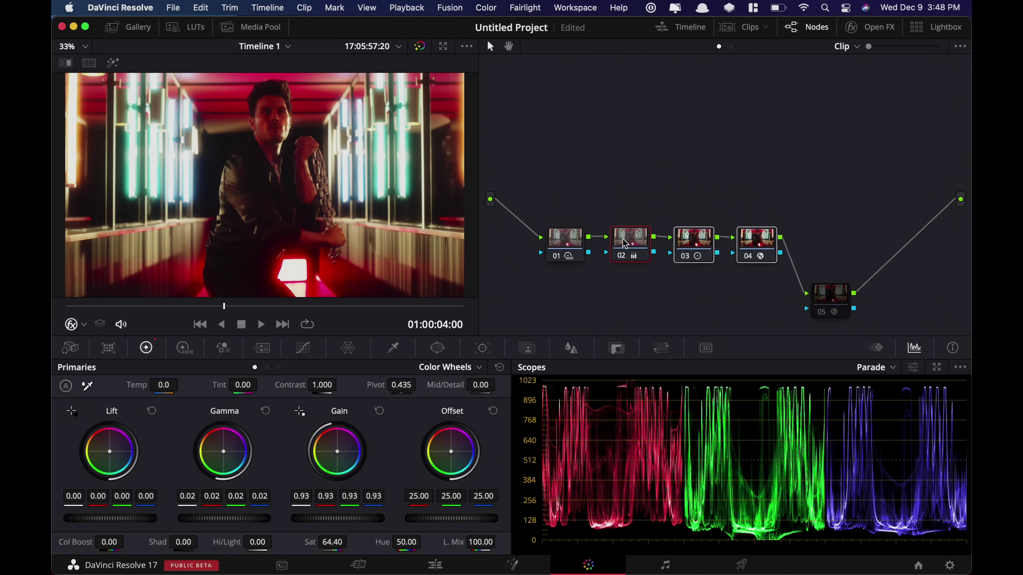
- Tidy nodes 01–04 into one row, select node 01, and play the clip at 1080p
click(624, 243)
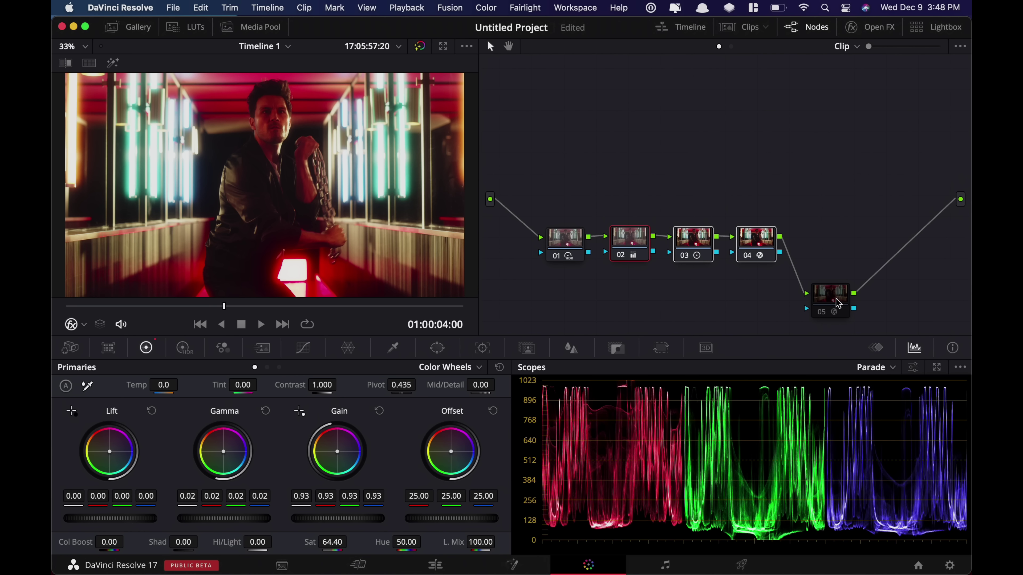
click(570, 242)
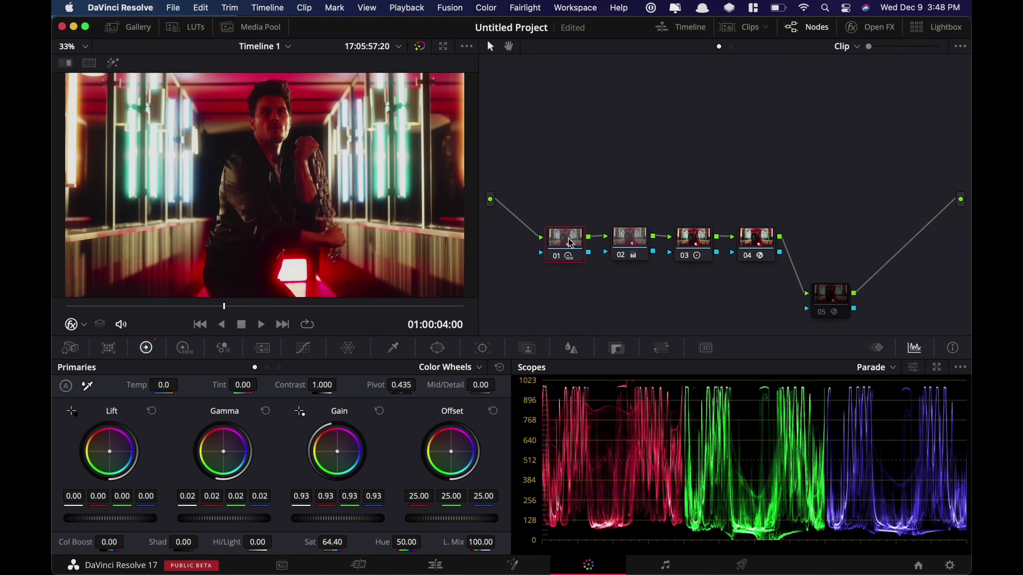
key(space)
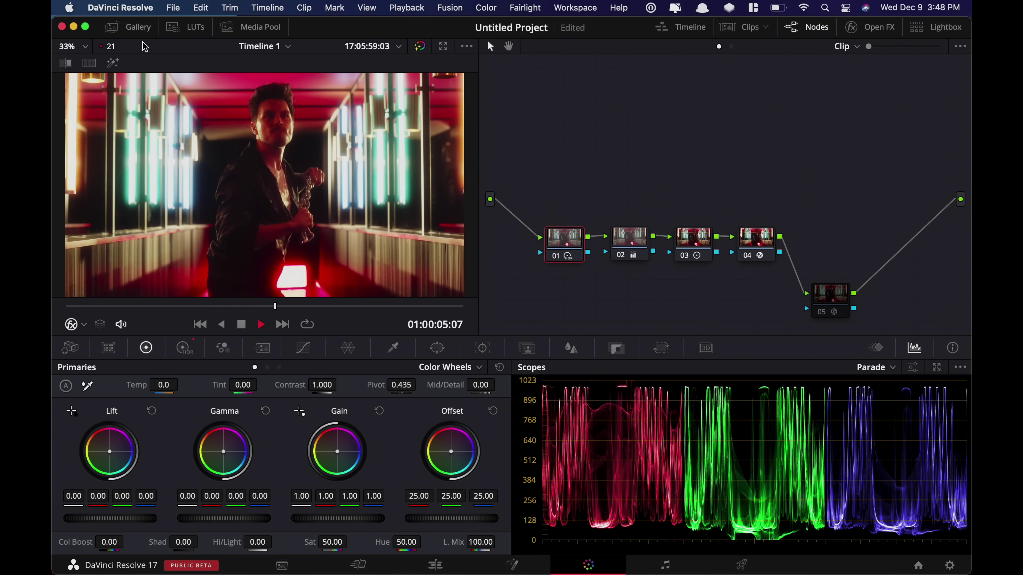